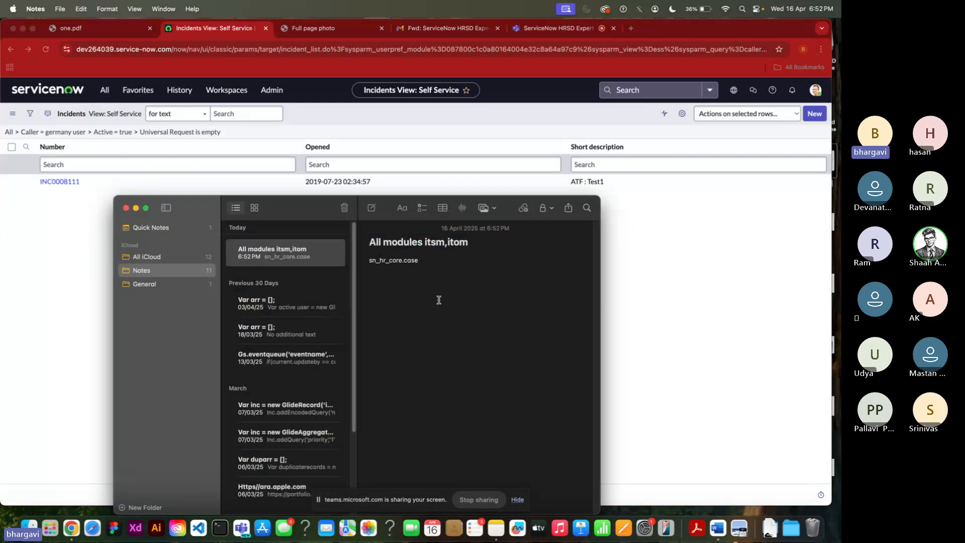
Step: Switch to the ServiceNow browser window and filter the application navigator for "hr case m"
{"action": "left_click", "coordinate": [107, 92]}
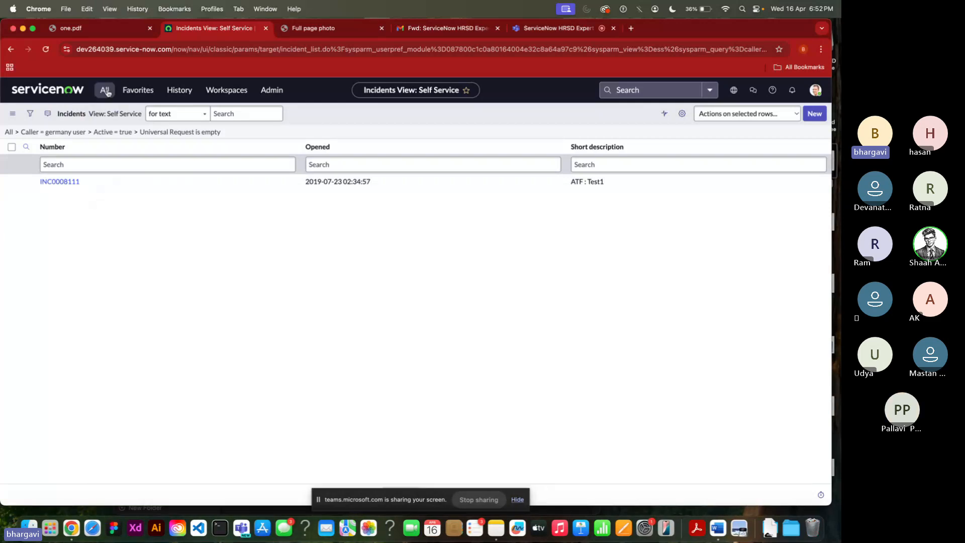
{"action": "left_click", "coordinate": [105, 92]}
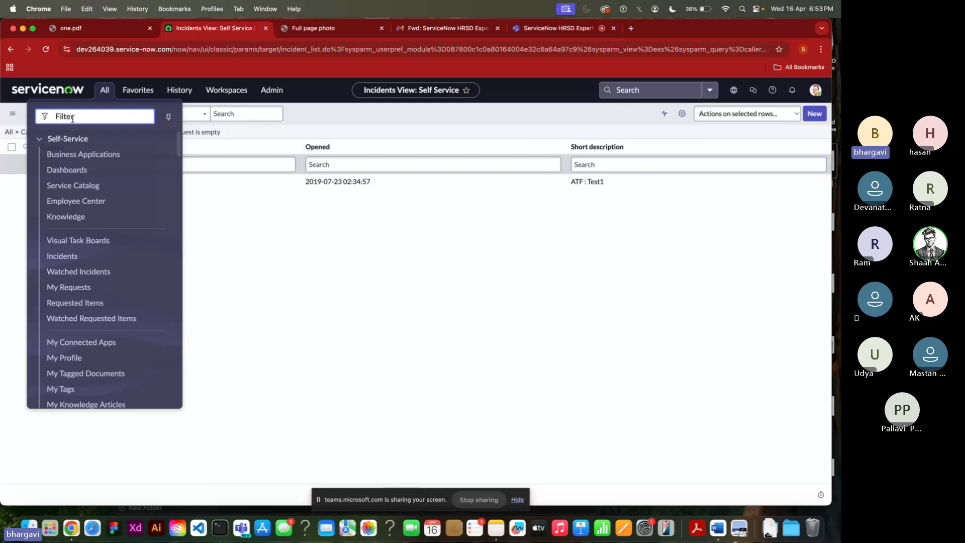
{"action": "type", "text": "hr"}
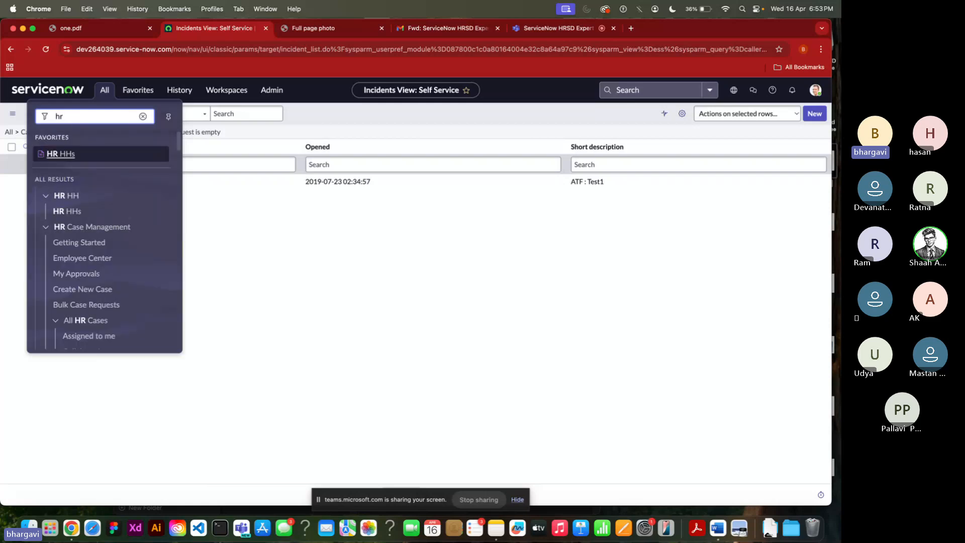
{"action": "type", "text": " case mna"}
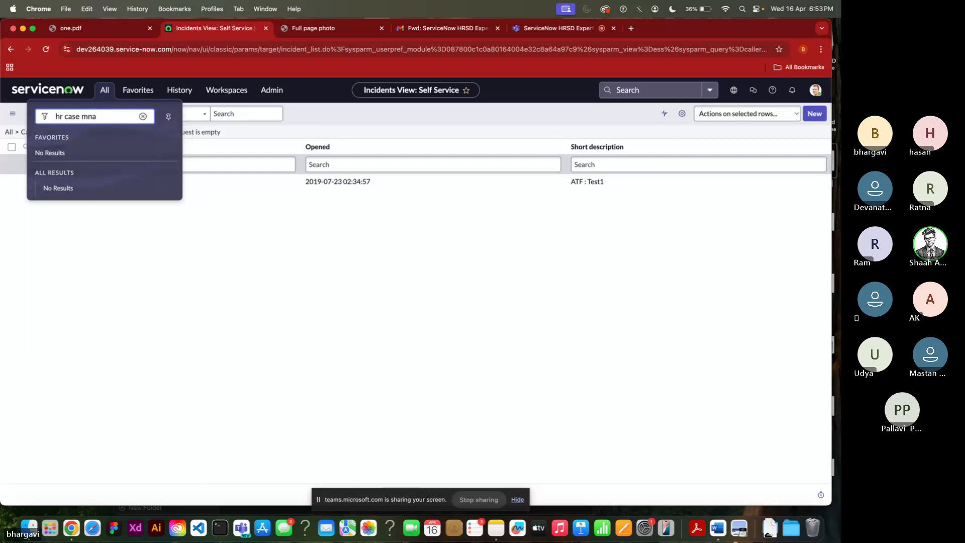
{"action": "key", "text": "BackSpace"}
{"action": "key", "text": "BackSpace"}
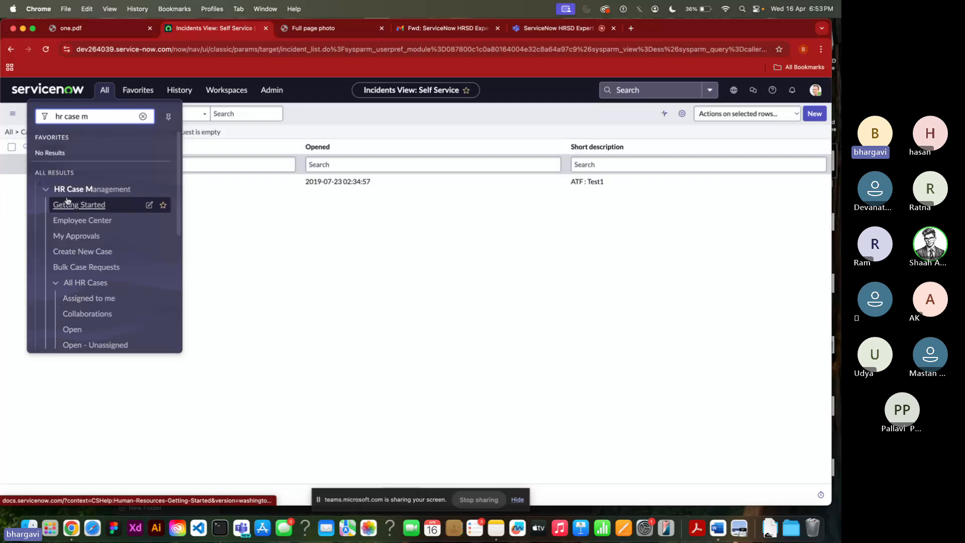
Step: Examine the modules under HR Case Management, from the general entries through All HR Cases to HR Tasks
{"action": "scroll", "coordinate": [91, 227], "scroll_direction": "down", "scroll_amount": 1}
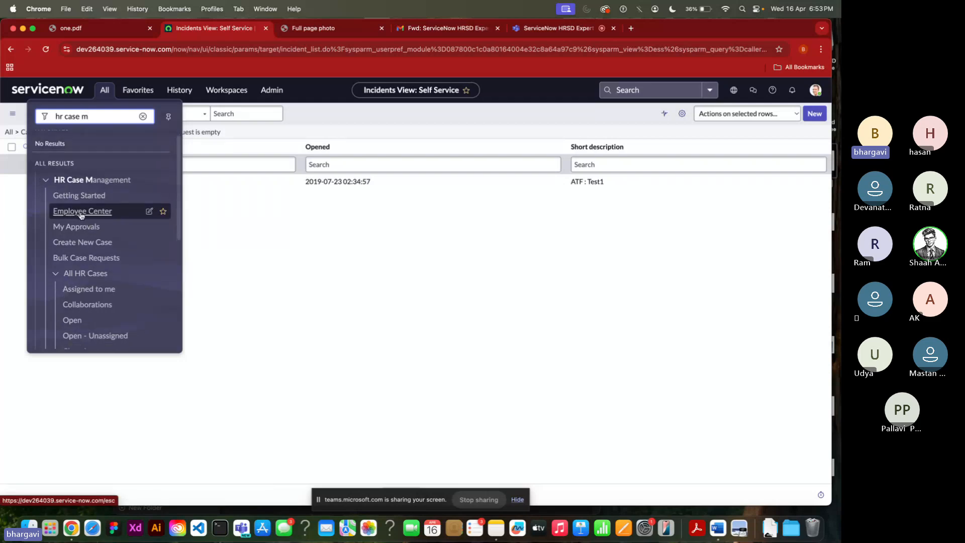
{"action": "scroll", "coordinate": [96, 255], "scroll_direction": "down", "scroll_amount": 2}
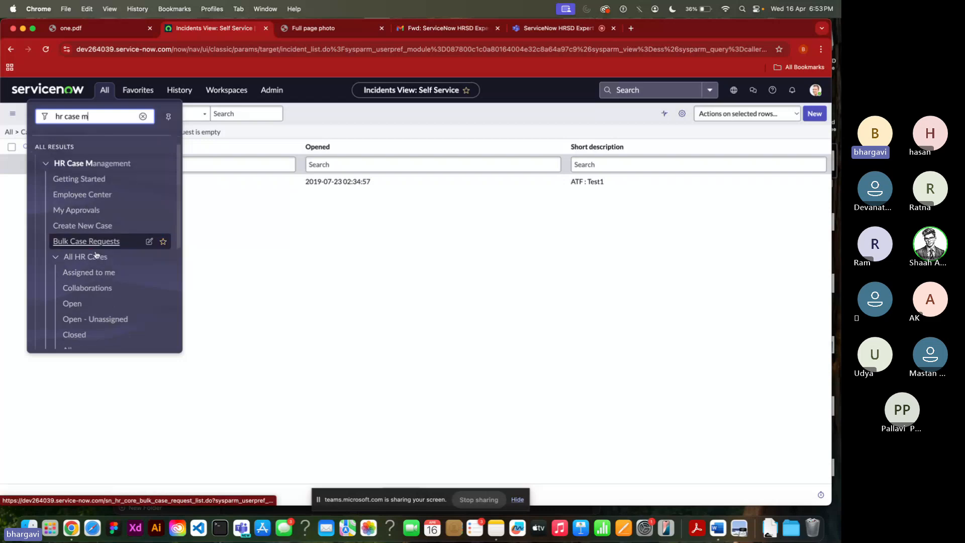
{"action": "scroll", "coordinate": [96, 255], "scroll_direction": "down", "scroll_amount": 3}
{"action": "scroll", "coordinate": [109, 236], "scroll_direction": "down", "scroll_amount": 5}
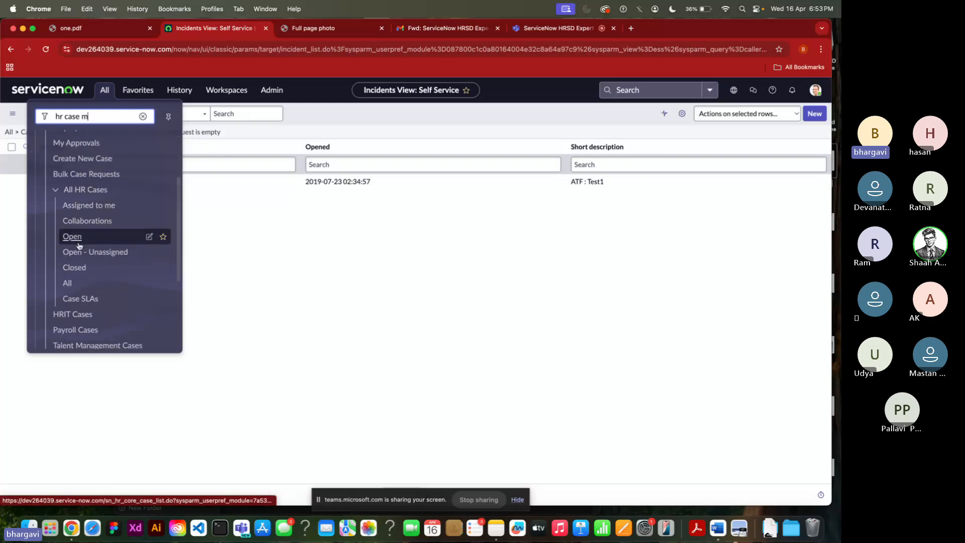
{"action": "scroll", "coordinate": [75, 297], "scroll_direction": "down", "scroll_amount": 4}
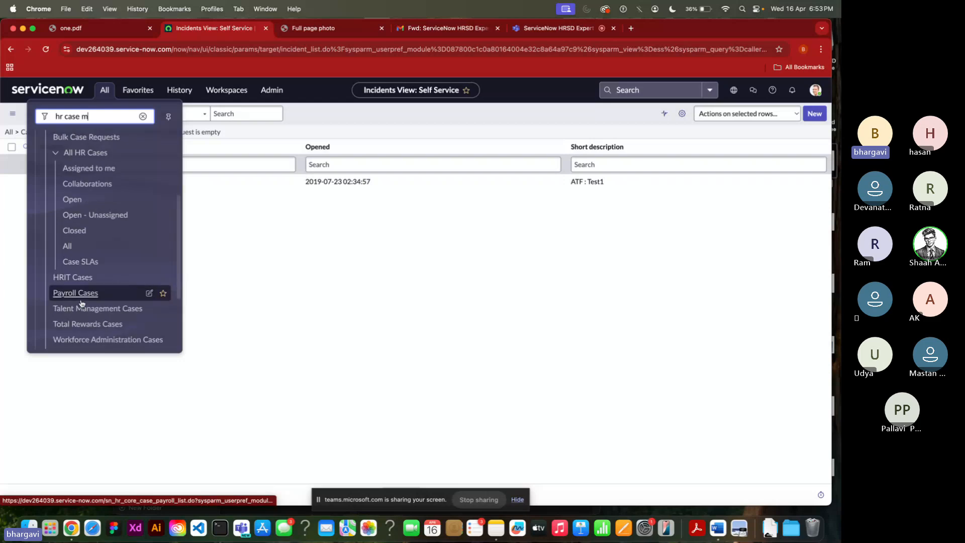
{"action": "scroll", "coordinate": [74, 282], "scroll_direction": "down", "scroll_amount": 4}
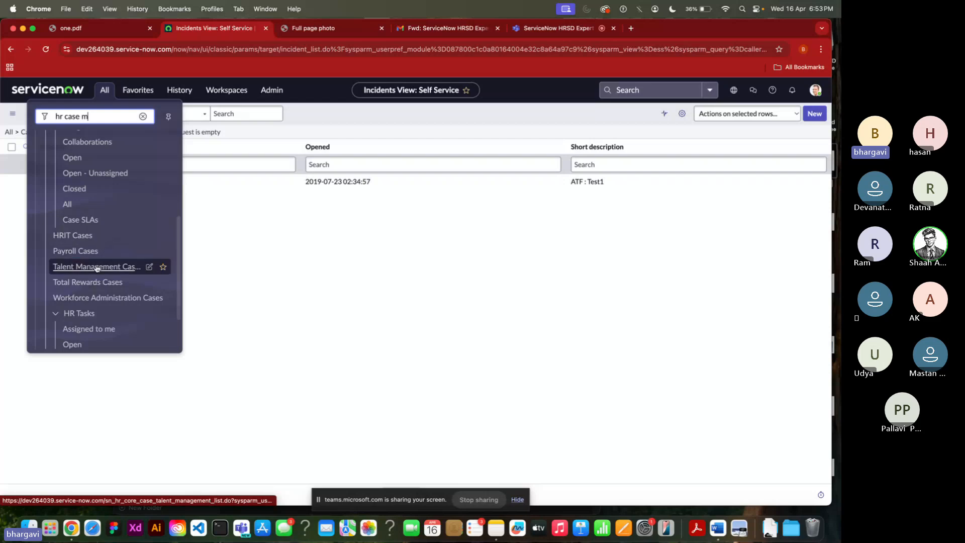
{"action": "scroll", "coordinate": [101, 267], "scroll_direction": "down", "scroll_amount": 2}
{"action": "scroll", "coordinate": [96, 281], "scroll_direction": "down", "scroll_amount": 3}
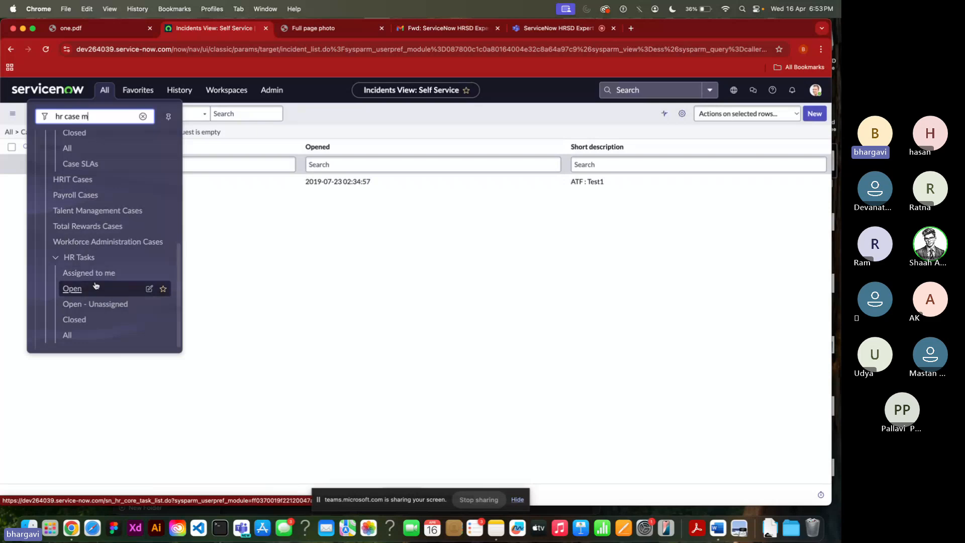
{"action": "scroll", "coordinate": [100, 241], "scroll_direction": "up", "scroll_amount": 10}
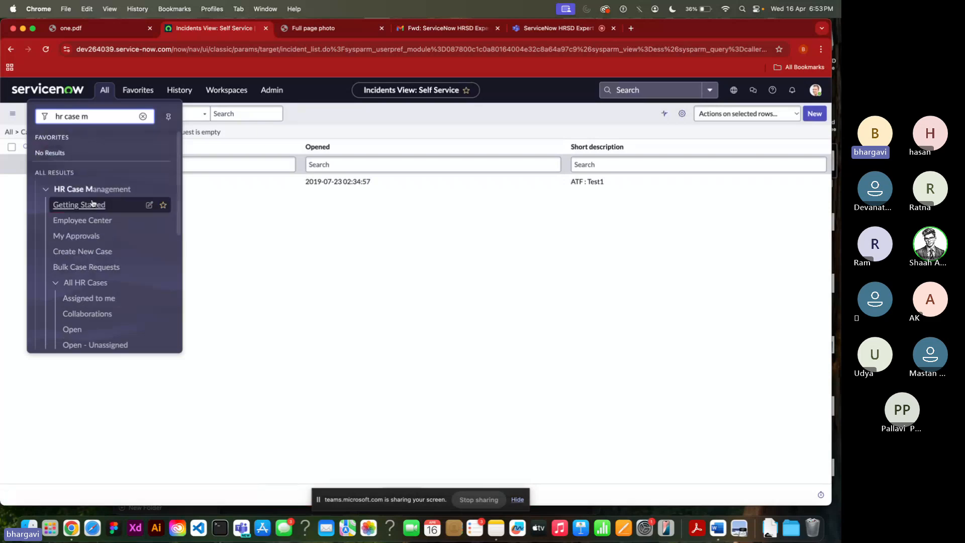
Step: Filter the navigator for "coe", open COE Configuration under HR Administration, and review the listed Centers of Excellence and their on/off settings
{"action": "triple_click", "coordinate": [91, 116]}
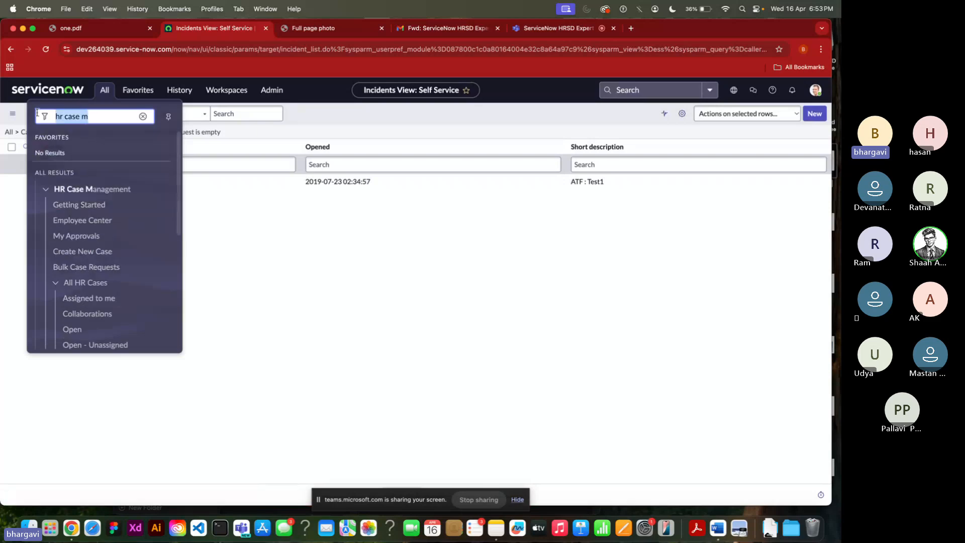
{"action": "key", "text": "BackSpace"}
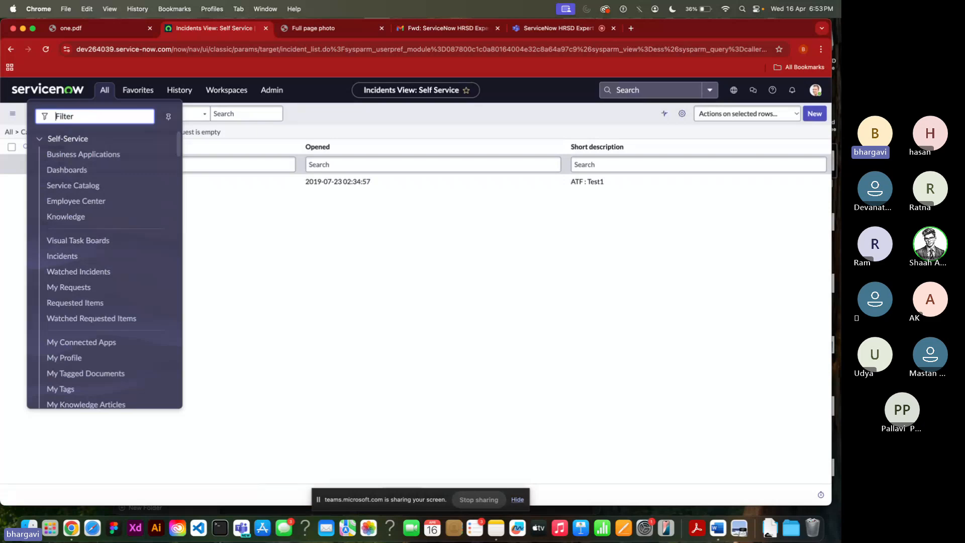
{"action": "type", "text": "coe"}
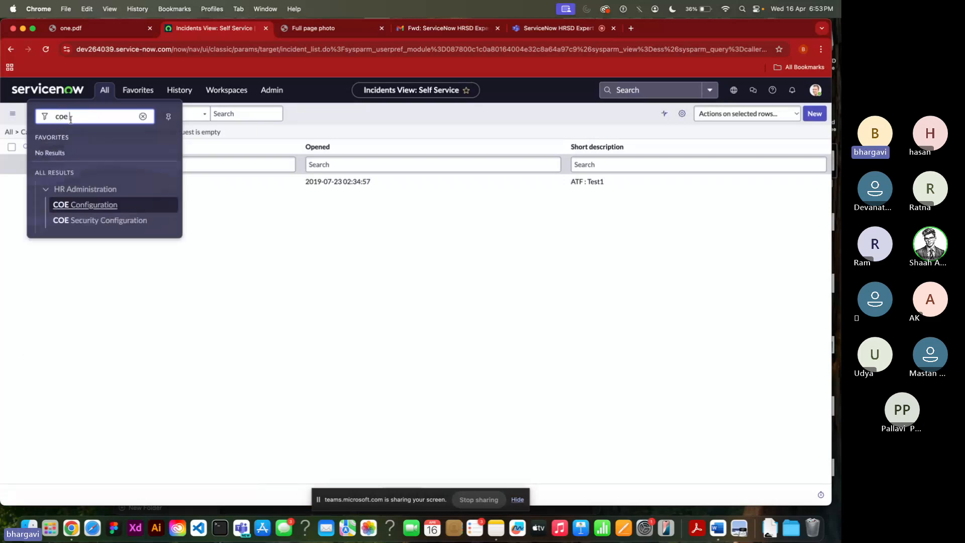
{"action": "left_click", "coordinate": [75, 205]}
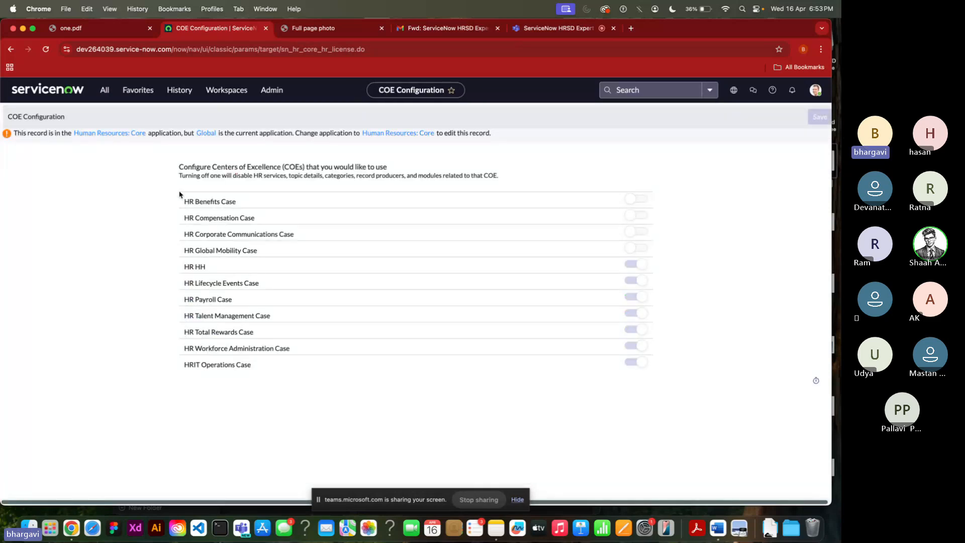
{"action": "left_click_drag", "start_coordinate": [187, 198], "coordinate": [261, 377]}
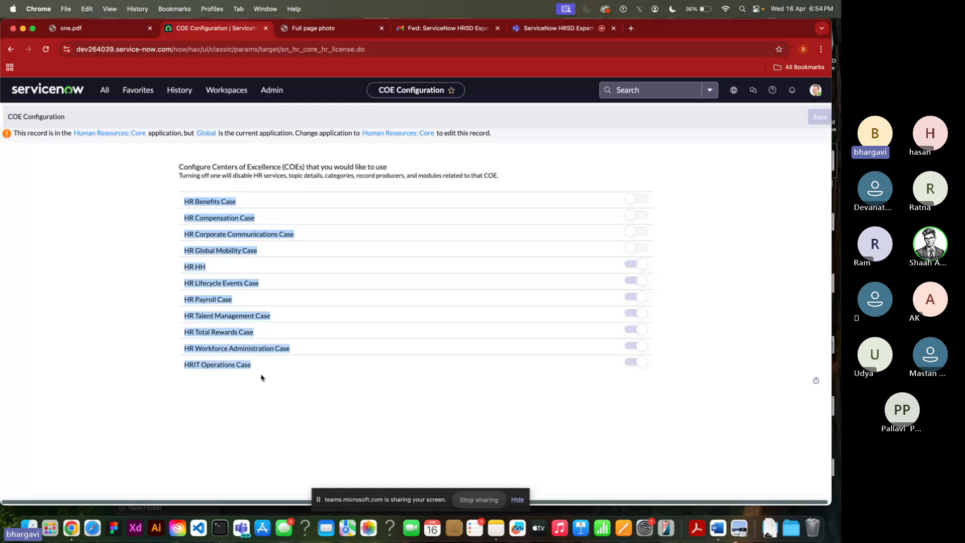
{"action": "left_click", "coordinate": [278, 374]}
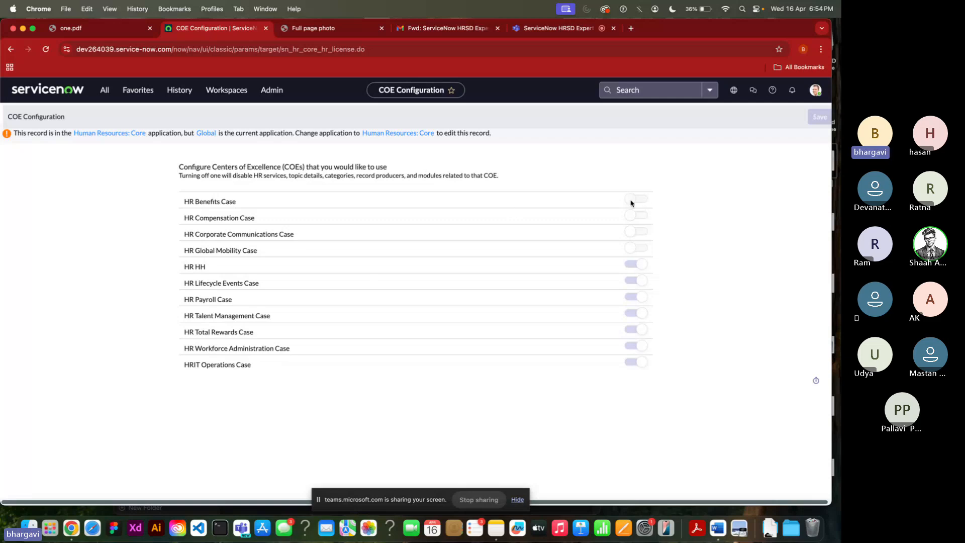
{"action": "mouse_move", "coordinate": [635, 200]}
Step: Find "create new case" in the application navigator and open Create New Case under HR Case Management
{"action": "left_click", "coordinate": [105, 90]}
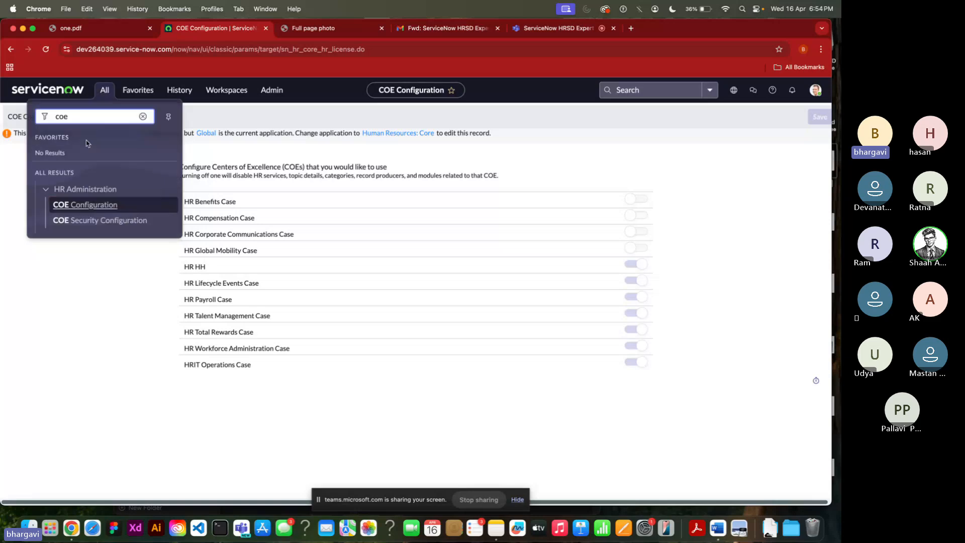
{"action": "double_click", "coordinate": [60, 116]}
{"action": "key", "text": "BackSpace"}
{"action": "type", "text": "create "}
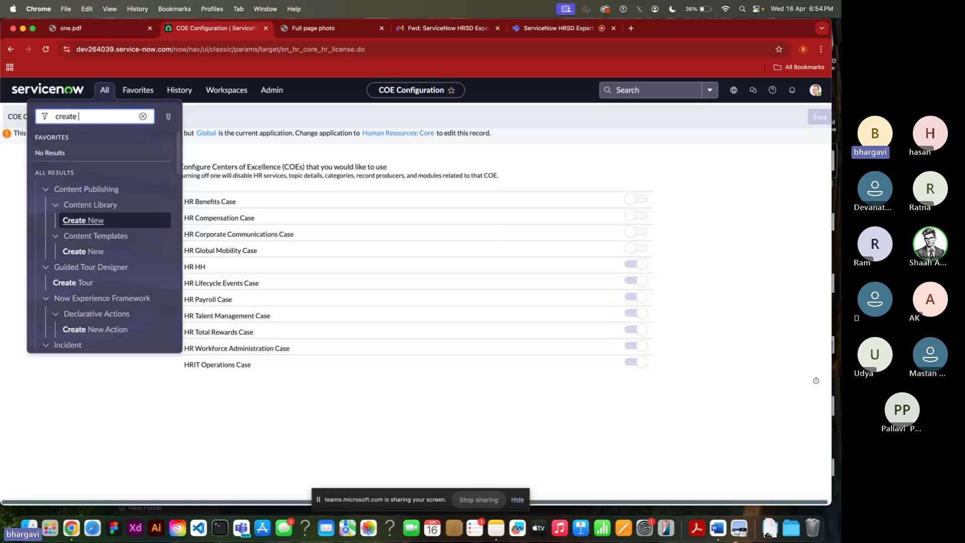
{"action": "type", "text": "new"}
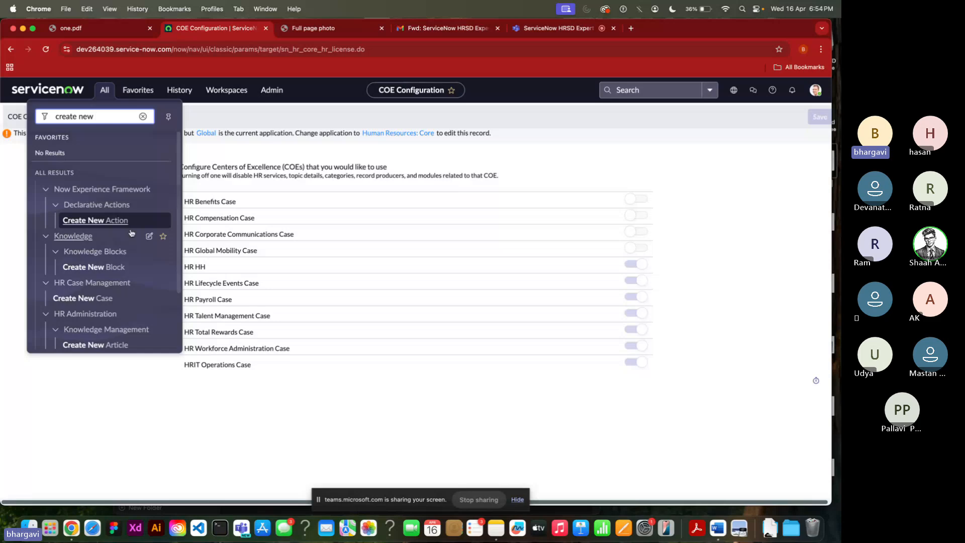
{"action": "type", "text": " case"}
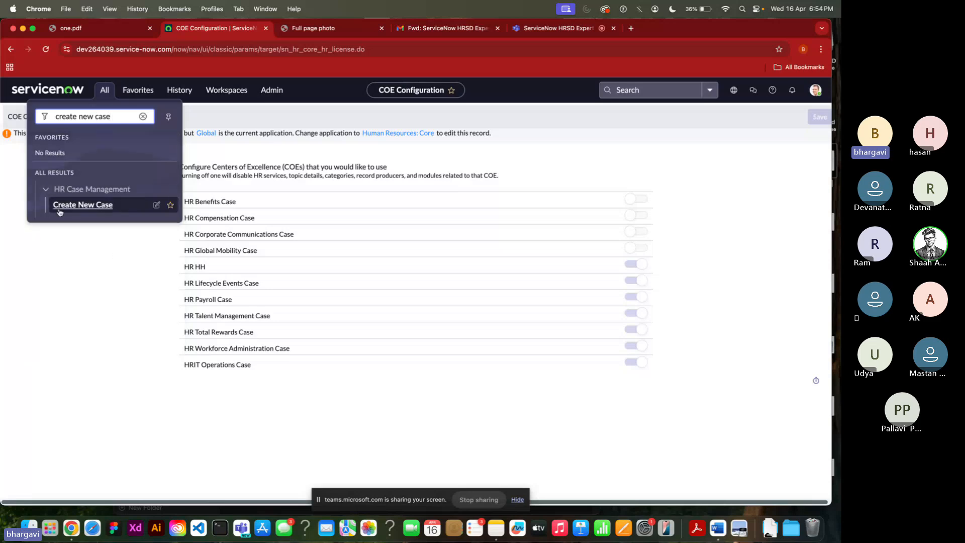
{"action": "left_click", "coordinate": [92, 205]}
Step: Search for the employee by name on the Case Creation form and select the Product Management employee in Mexico
{"action": "left_click", "coordinate": [176, 172]}
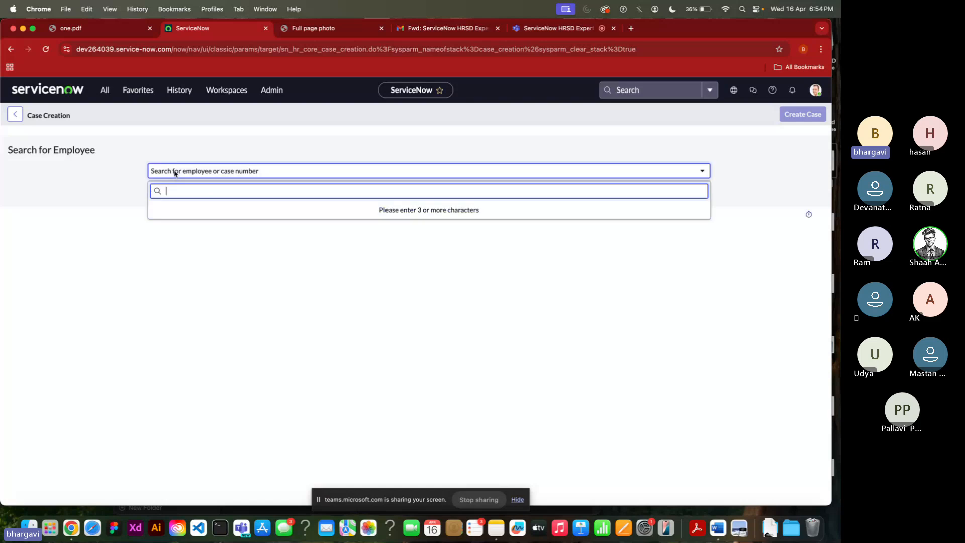
{"action": "type", "text": "abel tu"}
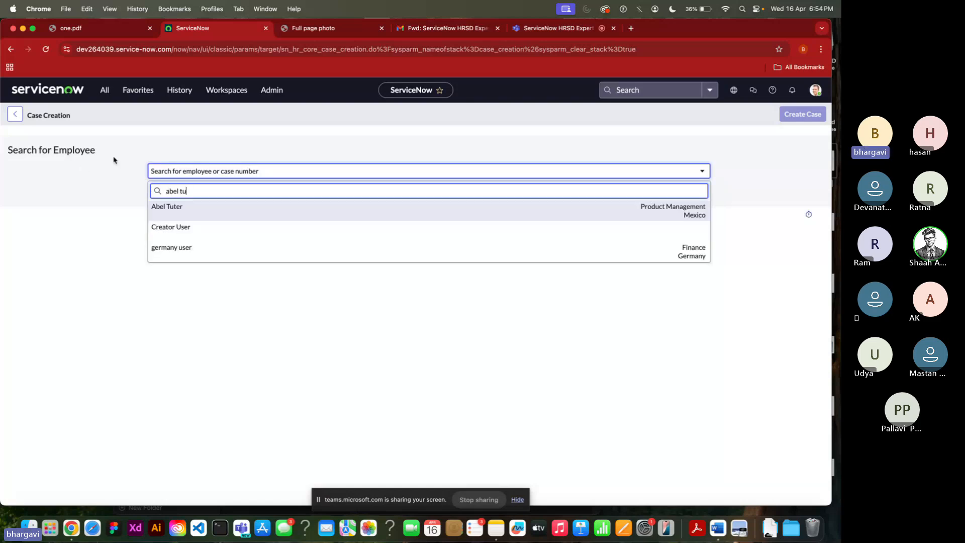
{"action": "left_click", "coordinate": [213, 208]}
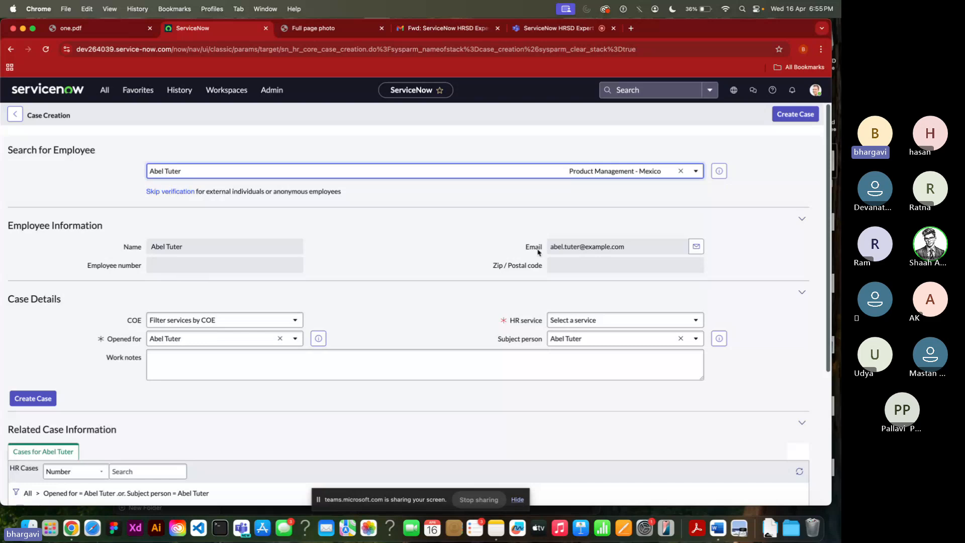
Step: Set the case's COE to HR Payroll Case and its HR service to Payroll Discrepancy
{"action": "scroll", "coordinate": [538, 252], "scroll_direction": "down", "scroll_amount": 1}
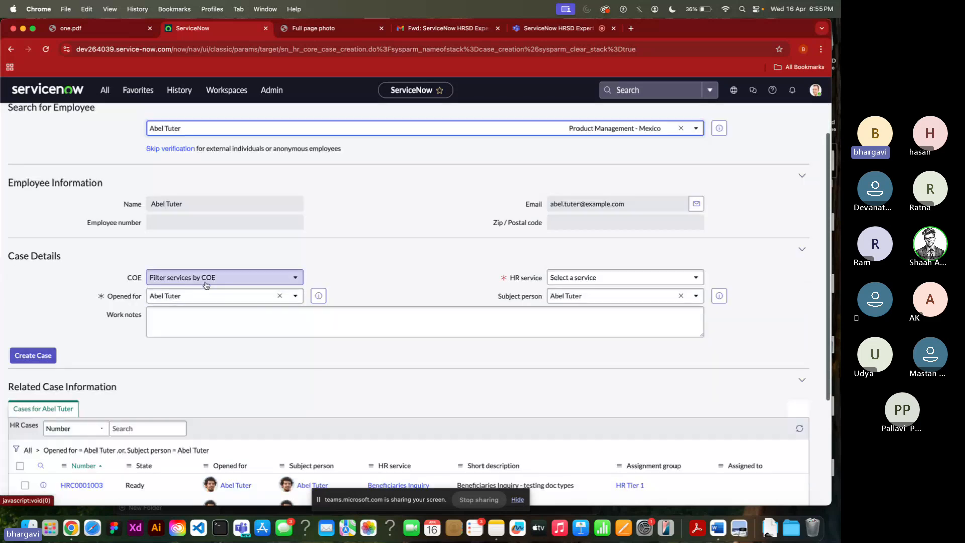
{"action": "left_click", "coordinate": [169, 279]}
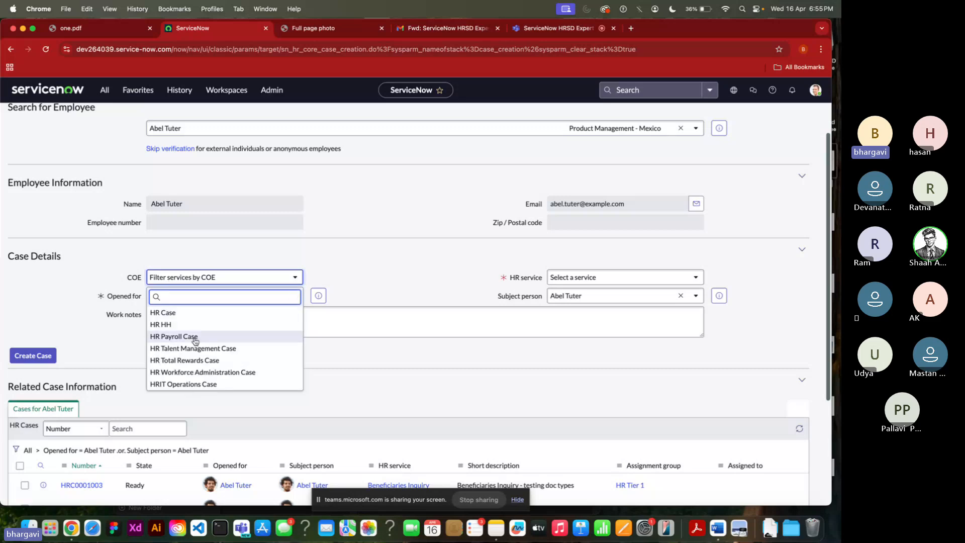
{"action": "scroll", "coordinate": [196, 342], "scroll_direction": "down", "scroll_amount": 1}
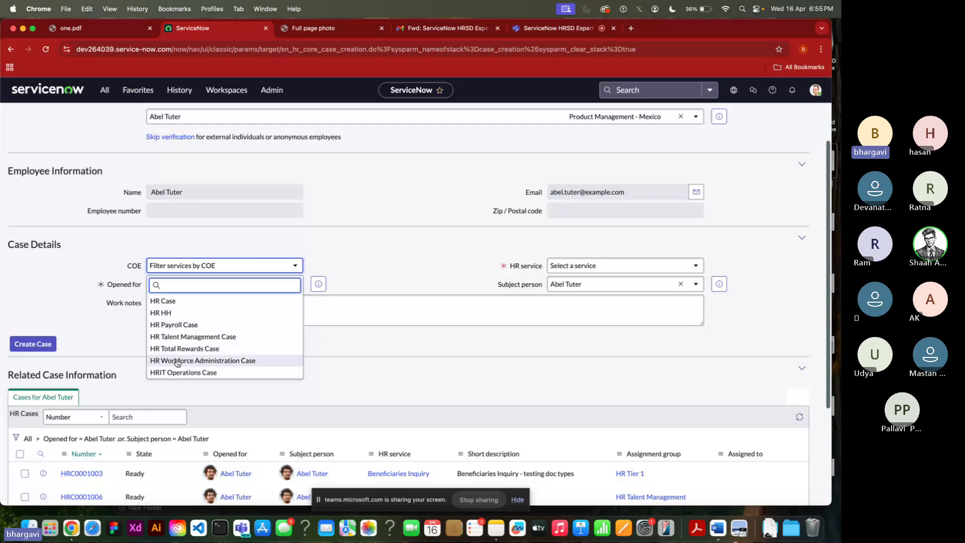
{"action": "left_click", "coordinate": [174, 330]}
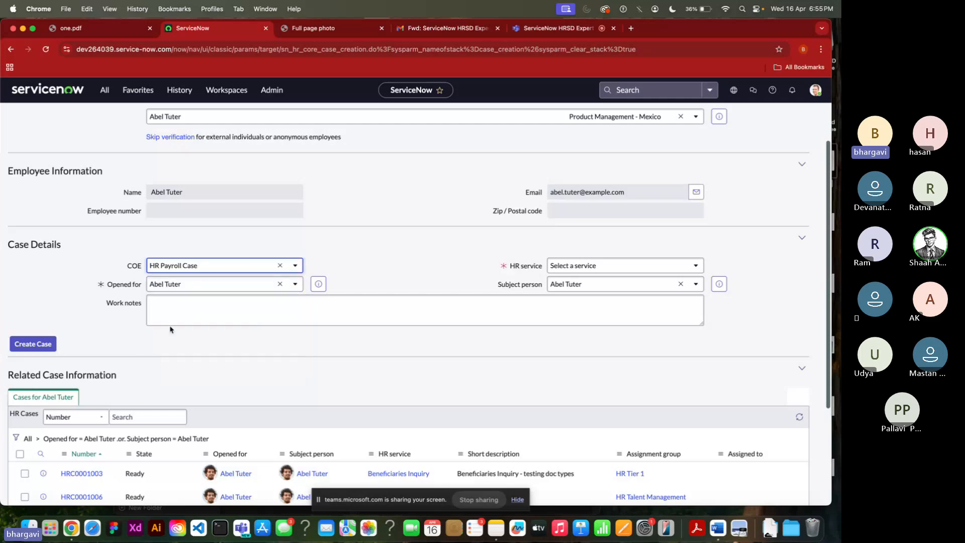
{"action": "left_click", "coordinate": [574, 265]}
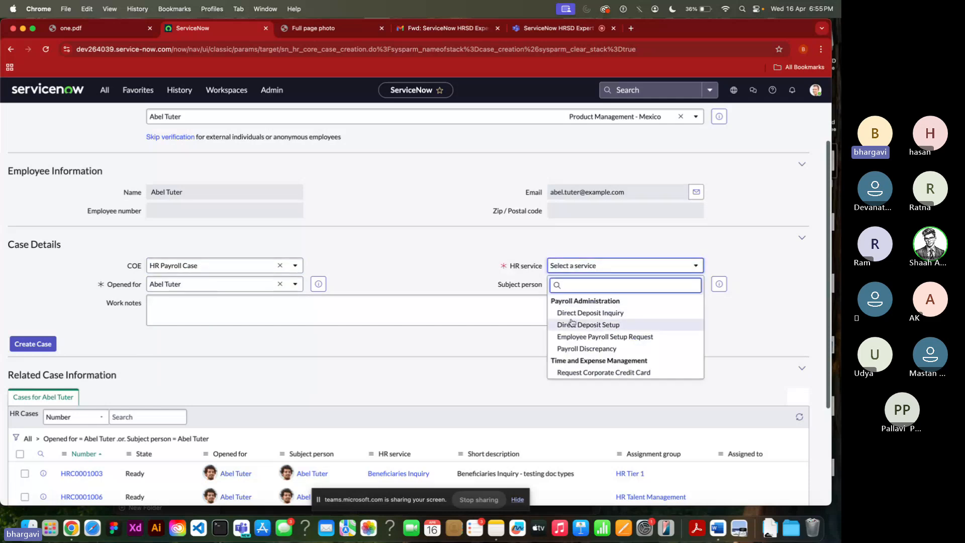
{"action": "scroll", "coordinate": [584, 346], "scroll_direction": "down", "scroll_amount": 1}
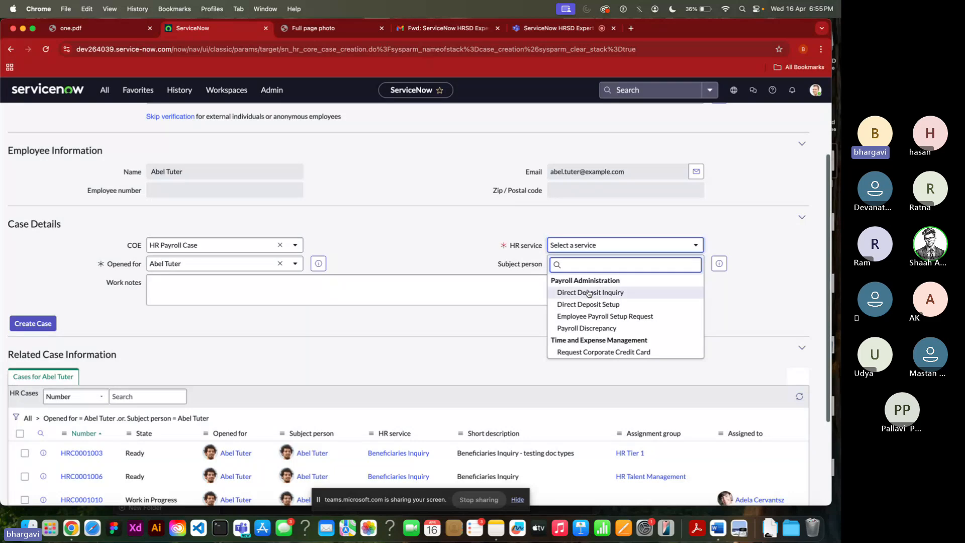
{"action": "left_click", "coordinate": [576, 329]}
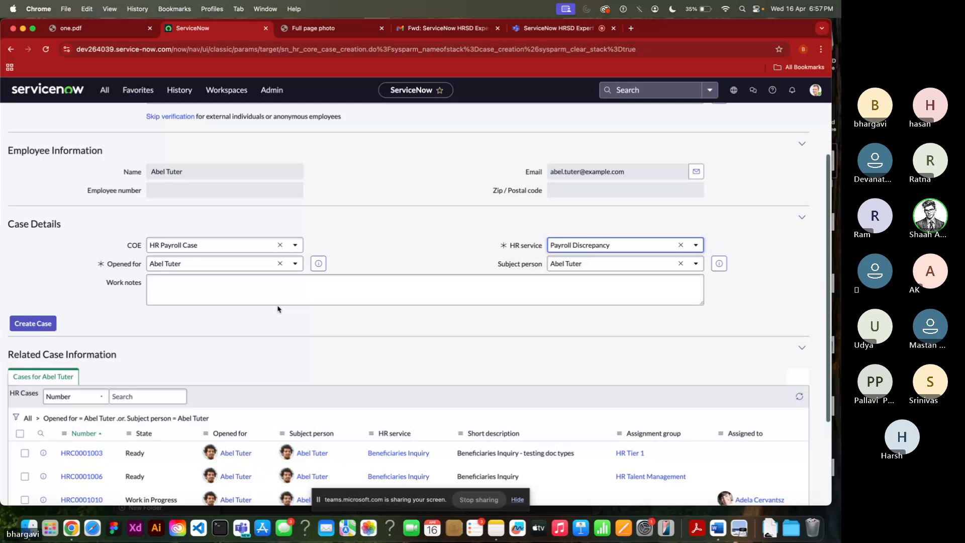
Step: Review the selected employee's existing HR cases in the Related Case Information section of the form
{"action": "scroll", "coordinate": [184, 324], "scroll_direction": "down", "scroll_amount": 3}
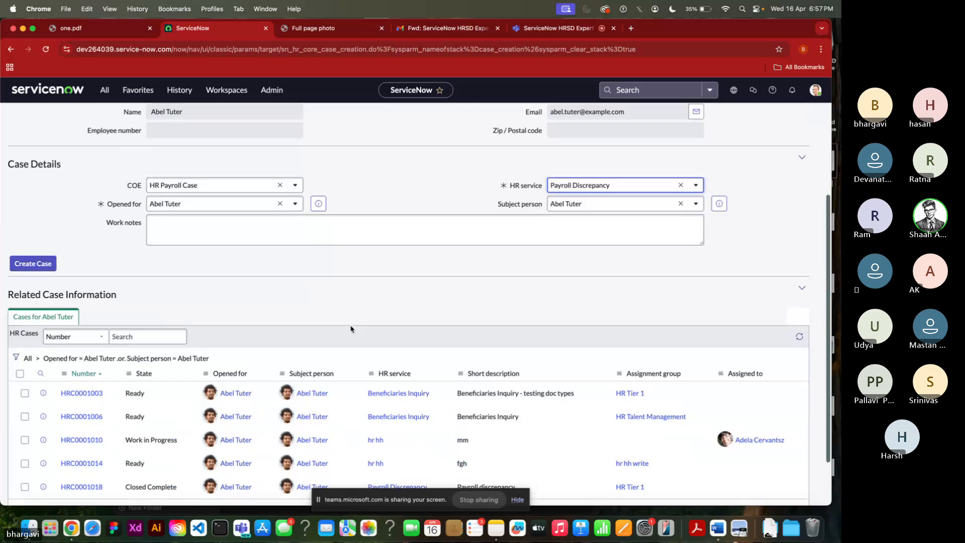
{"action": "scroll", "coordinate": [184, 324], "scroll_direction": "down", "scroll_amount": 2}
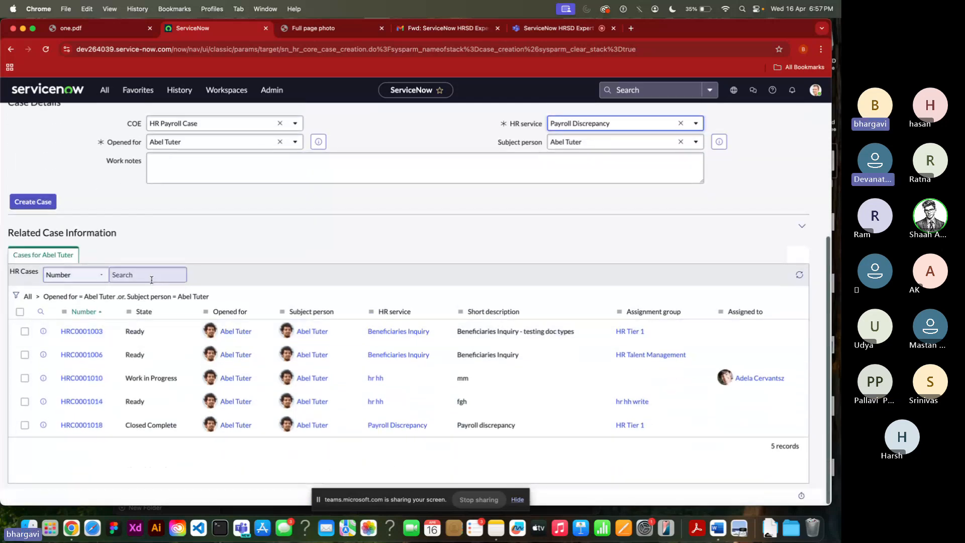
{"action": "scroll", "coordinate": [213, 262], "scroll_direction": "up", "scroll_amount": 2}
{"action": "scroll", "coordinate": [213, 262], "scroll_direction": "up", "scroll_amount": 4}
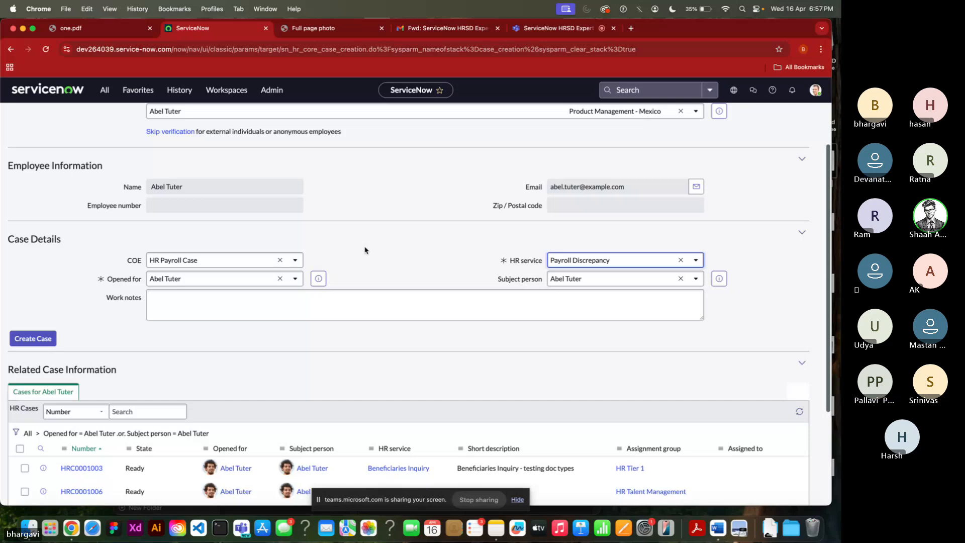
Step: Enter the work note "He called to hr team and asked to create a case" in the case details
{"action": "scroll", "coordinate": [199, 327], "scroll_direction": "down", "scroll_amount": 1}
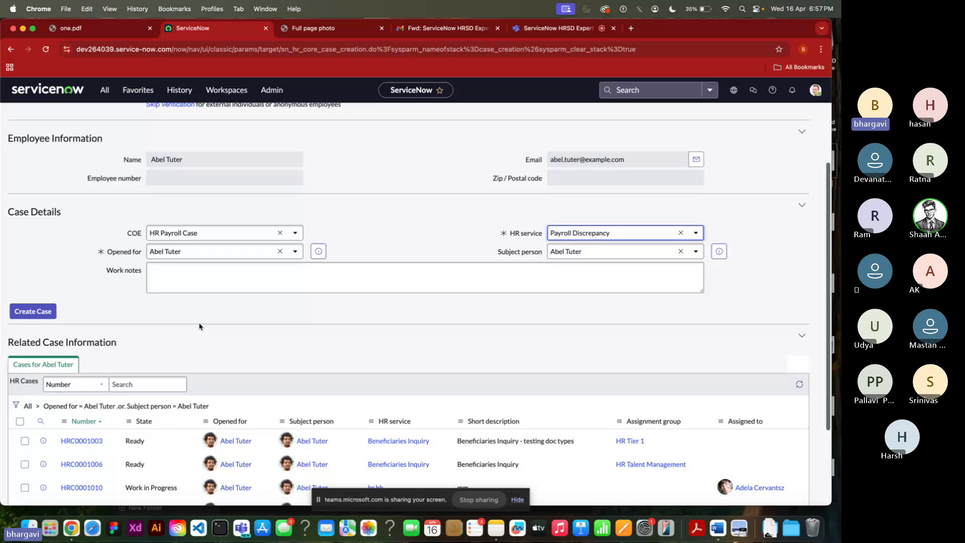
{"action": "scroll", "coordinate": [200, 327], "scroll_direction": "down", "scroll_amount": 4}
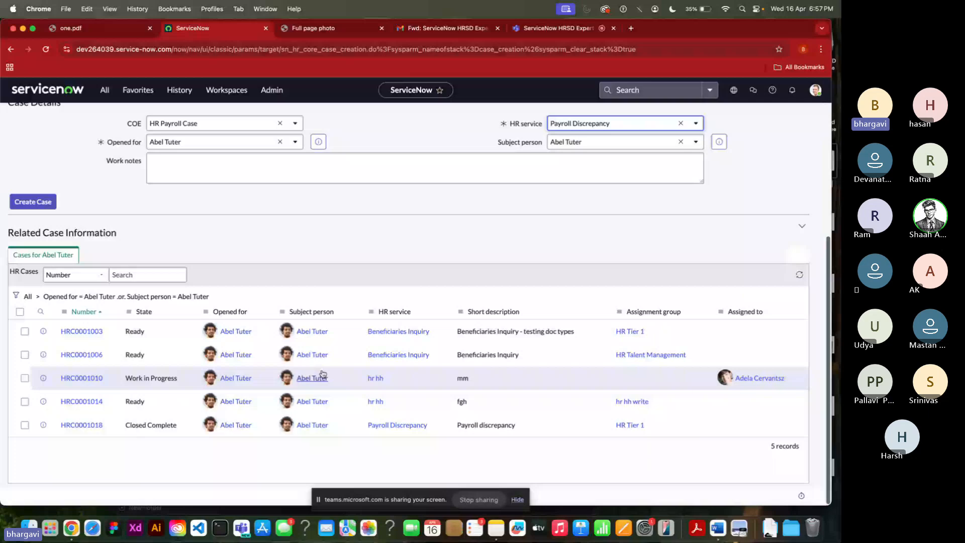
{"action": "scroll", "coordinate": [273, 174], "scroll_direction": "up", "scroll_amount": 2}
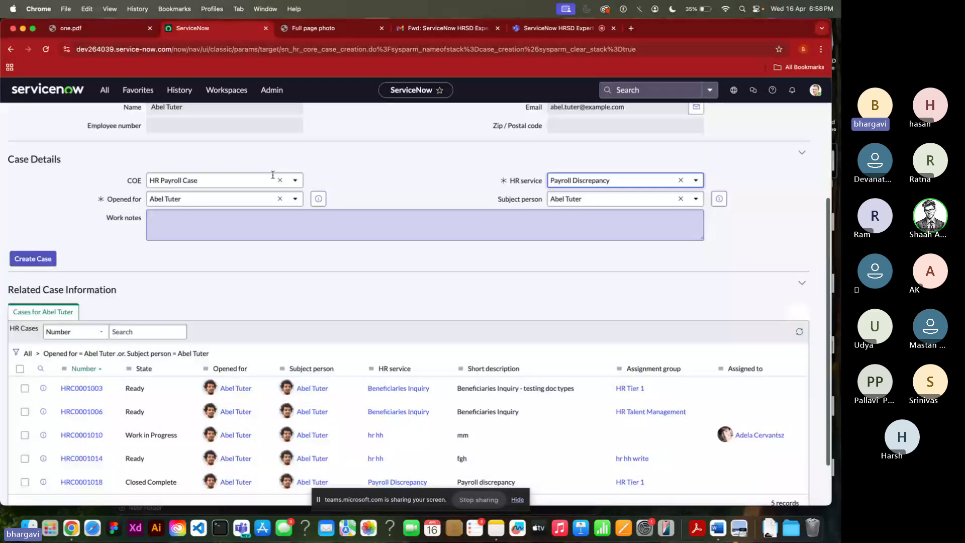
{"action": "scroll", "coordinate": [273, 174], "scroll_direction": "up", "scroll_amount": 2}
{"action": "left_click", "coordinate": [181, 285]}
{"action": "type", "text": "He c"}
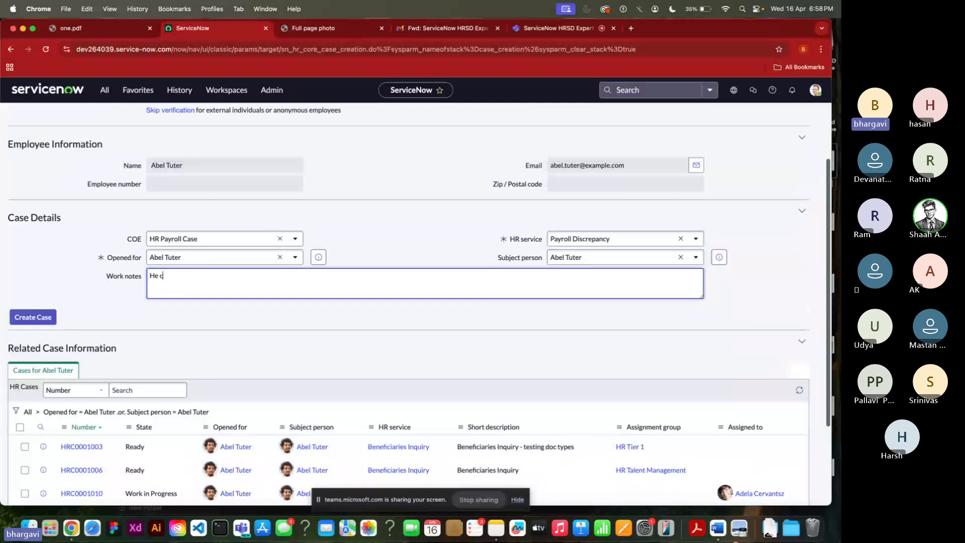
{"action": "type", "text": "alled to"}
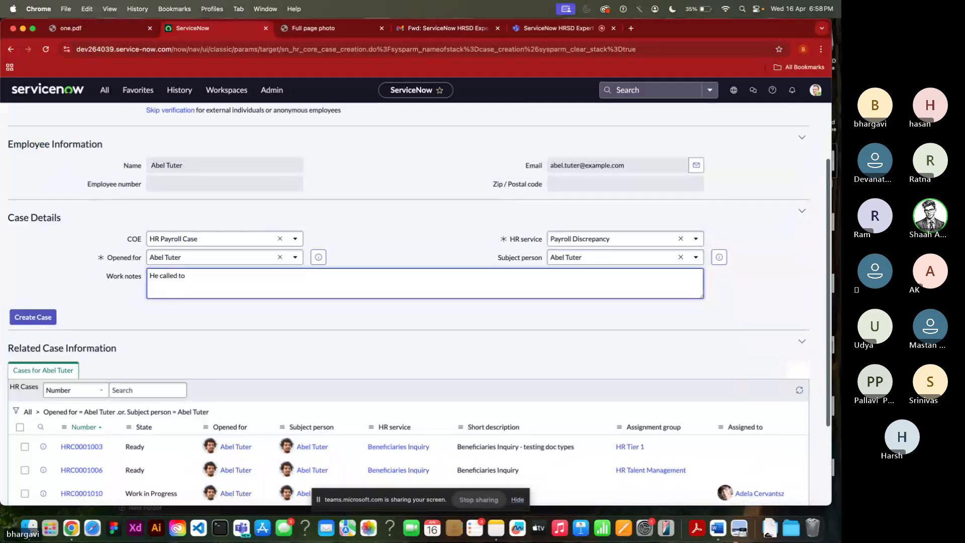
{"action": "type", "text": " hr te"}
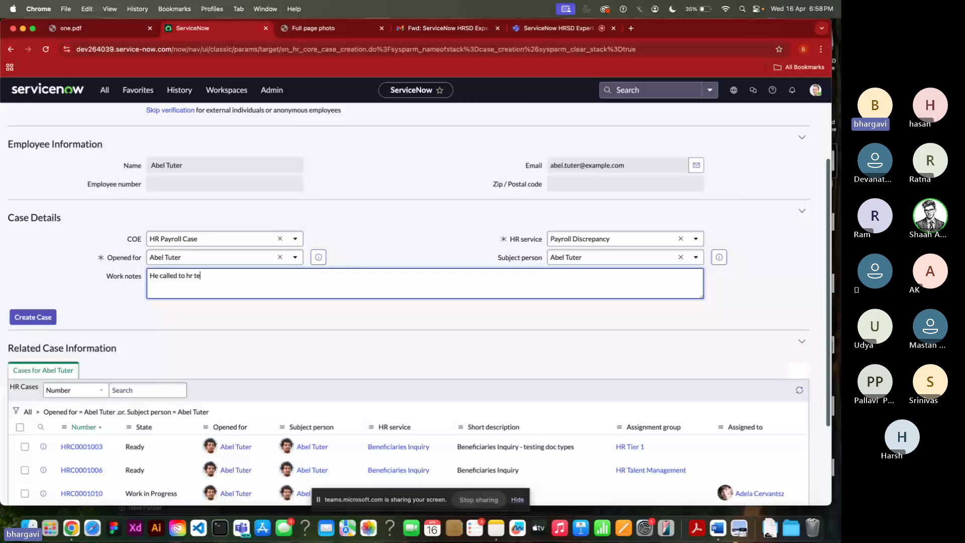
{"action": "type", "text": "am and asked to create a case"}
Step: Create the HR payroll case from the completed form and dismiss the notification on the new record
{"action": "scroll", "coordinate": [41, 317], "scroll_direction": "up", "scroll_amount": 2}
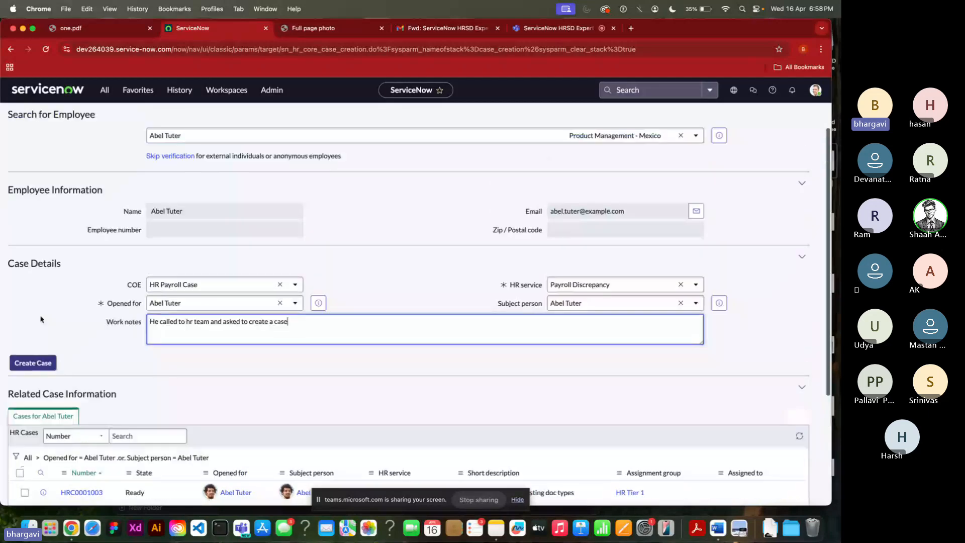
{"action": "scroll", "coordinate": [50, 297], "scroll_direction": "up", "scroll_amount": 2}
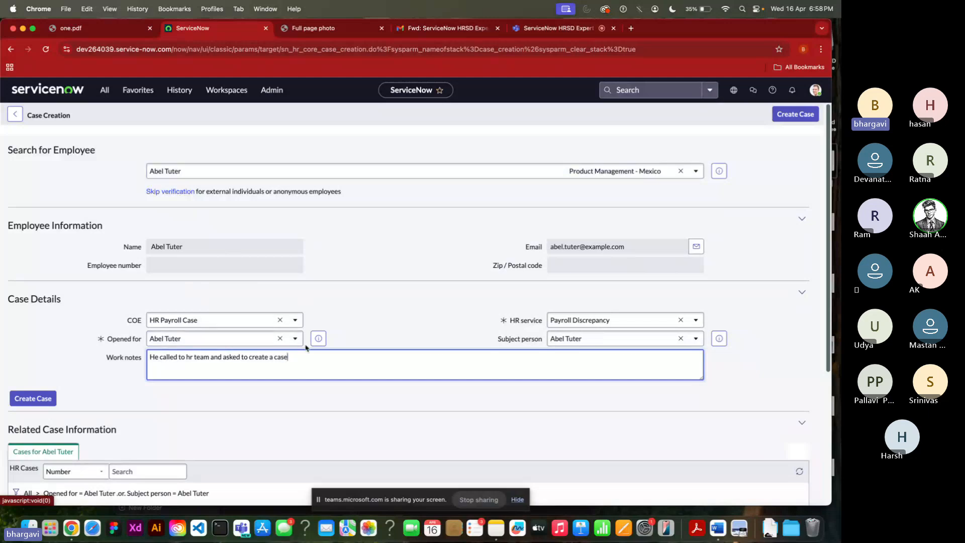
{"action": "scroll", "coordinate": [306, 347], "scroll_direction": "down", "scroll_amount": 2}
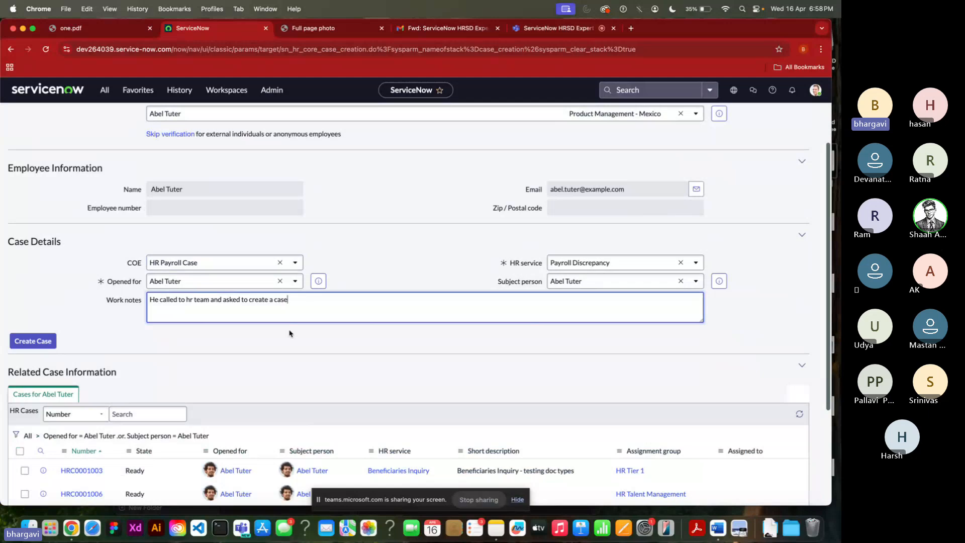
{"action": "left_click", "coordinate": [34, 343]}
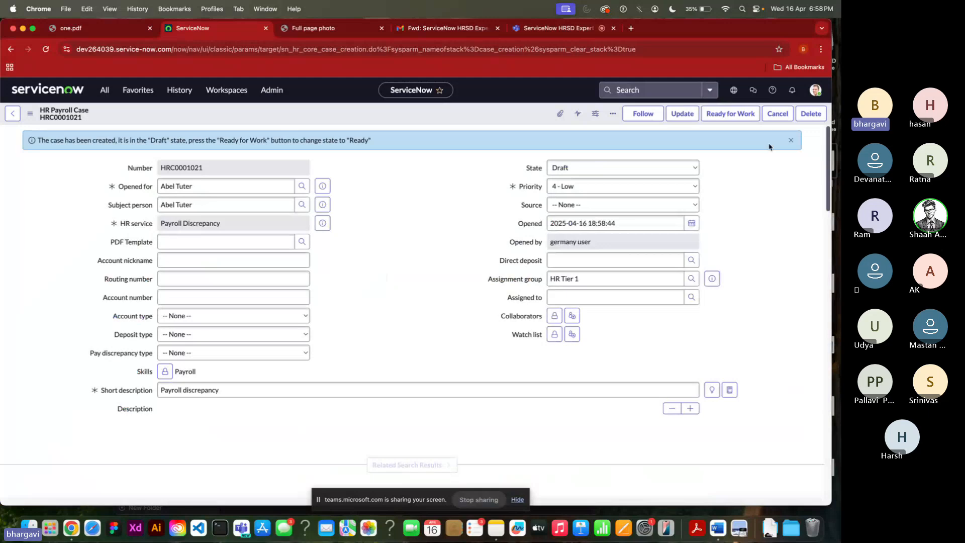
{"action": "left_click", "coordinate": [791, 144]}
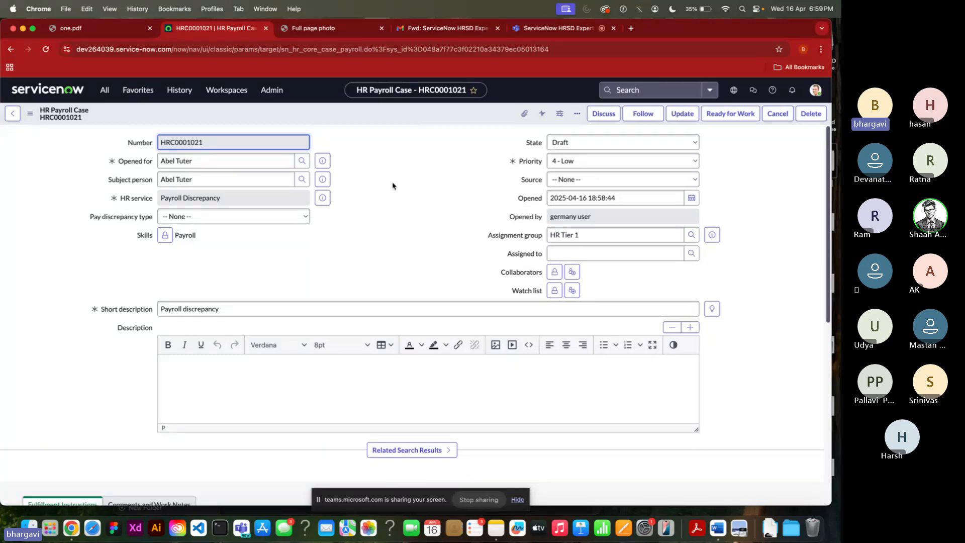
Step: Extend the short description to "Payroll discrepancy test" and enter "tesdfgh test" as the case description
{"action": "mouse_move", "coordinate": [136, 163]}
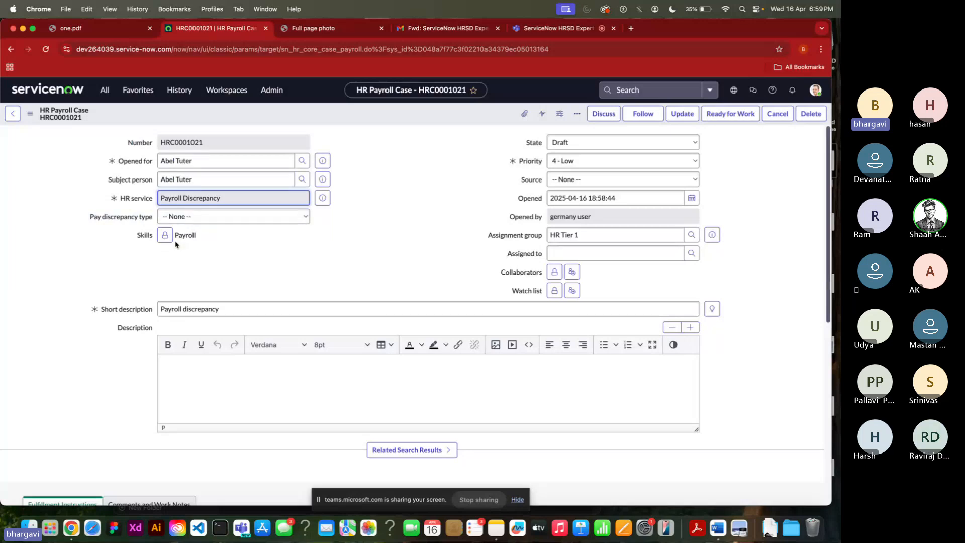
{"action": "scroll", "coordinate": [186, 277], "scroll_direction": "down", "scroll_amount": 1}
{"action": "left_click", "coordinate": [227, 288]}
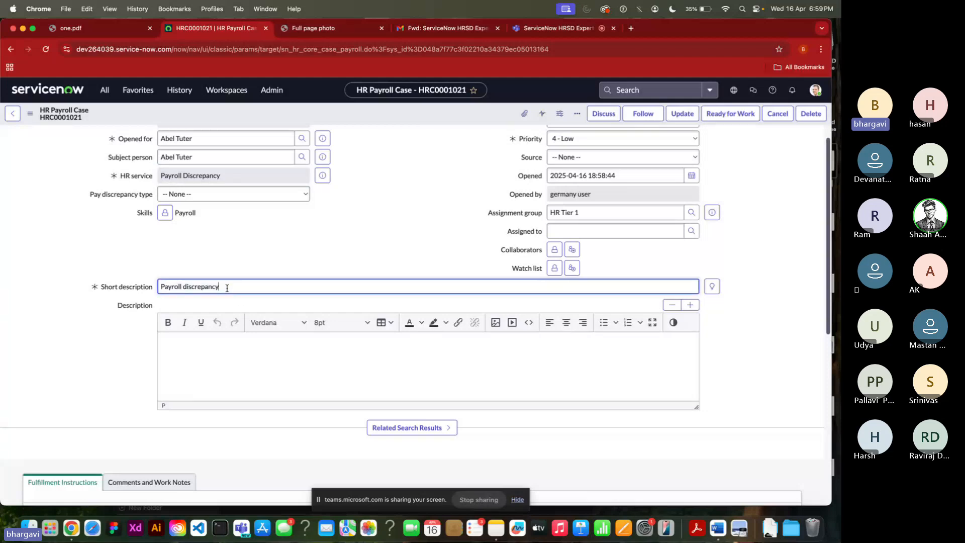
{"action": "scroll", "coordinate": [236, 307], "scroll_direction": "up", "scroll_amount": 1}
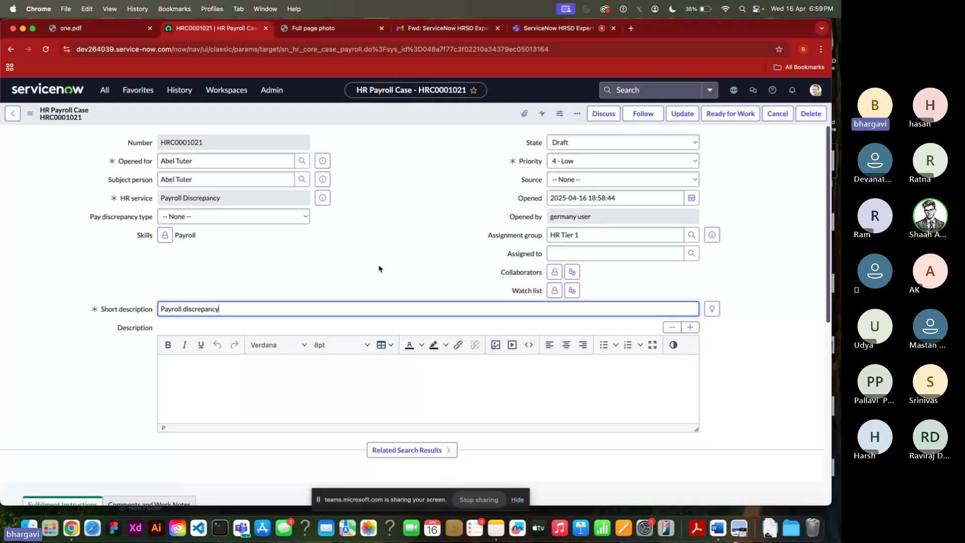
{"action": "type", "text": "test"}
{"action": "left_click", "coordinate": [190, 387]}
{"action": "type", "text": "tesdfgh"}
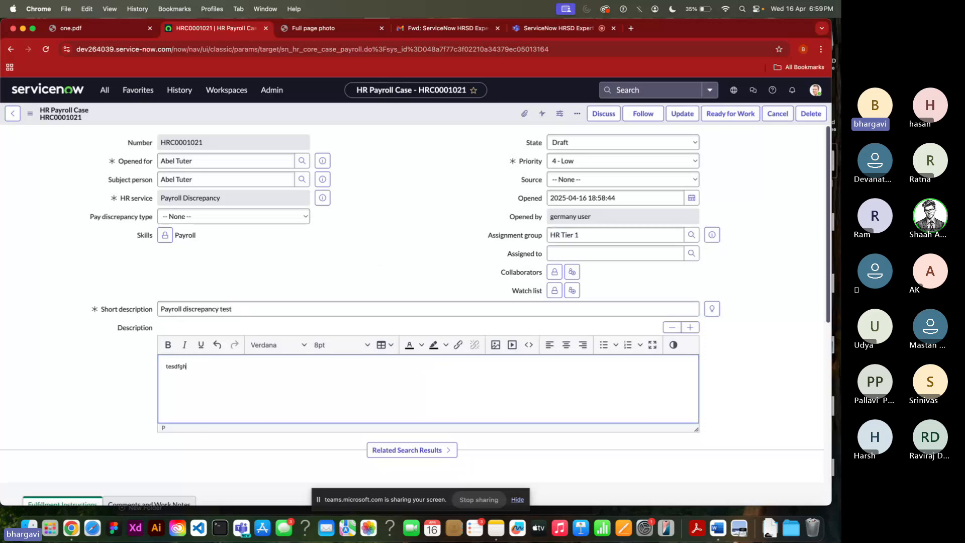
{"action": "type", "text": " test"}
Step: Set the case's priority to 3 - Moderate and its source to Email
{"action": "left_click", "coordinate": [562, 162]}
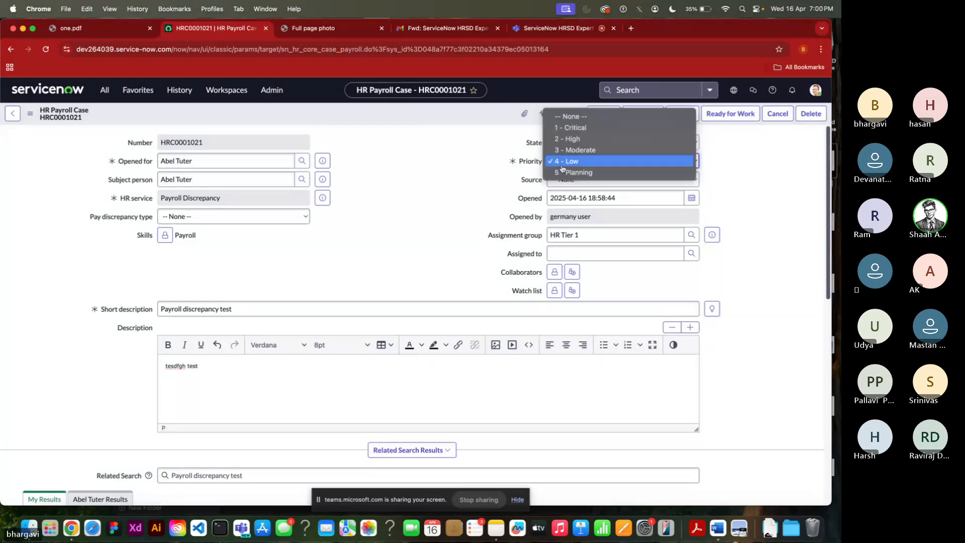
{"action": "left_click", "coordinate": [574, 150]}
{"action": "left_click", "coordinate": [561, 180]}
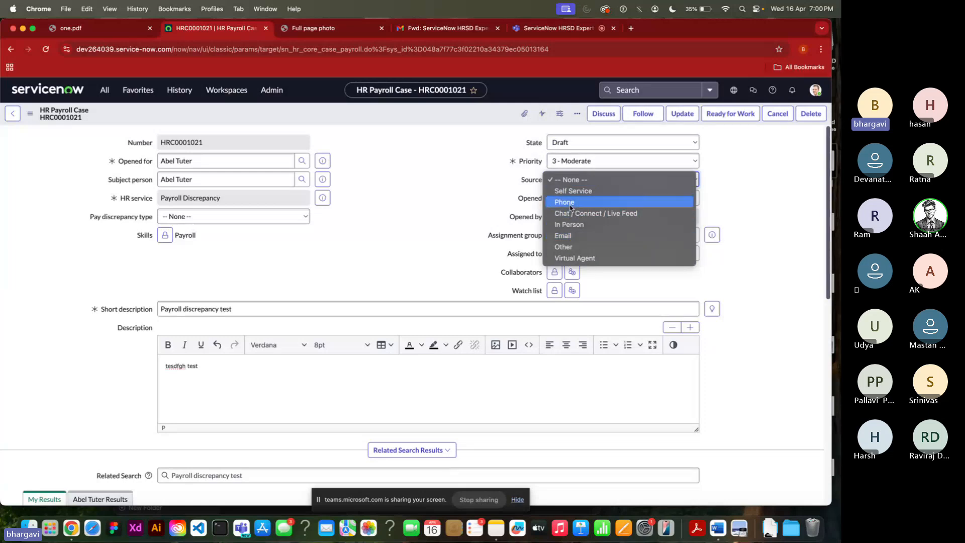
{"action": "left_click", "coordinate": [568, 236]}
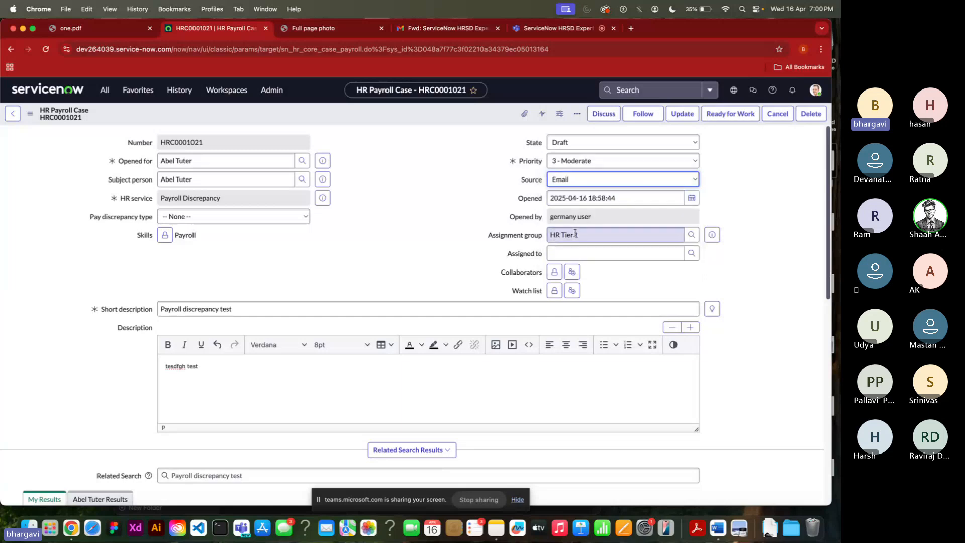
Step: Look over the assignment, collaborators and watch list fields, and mark the payroll case as ready for work
{"action": "scroll", "coordinate": [575, 232], "scroll_direction": "down", "scroll_amount": 2}
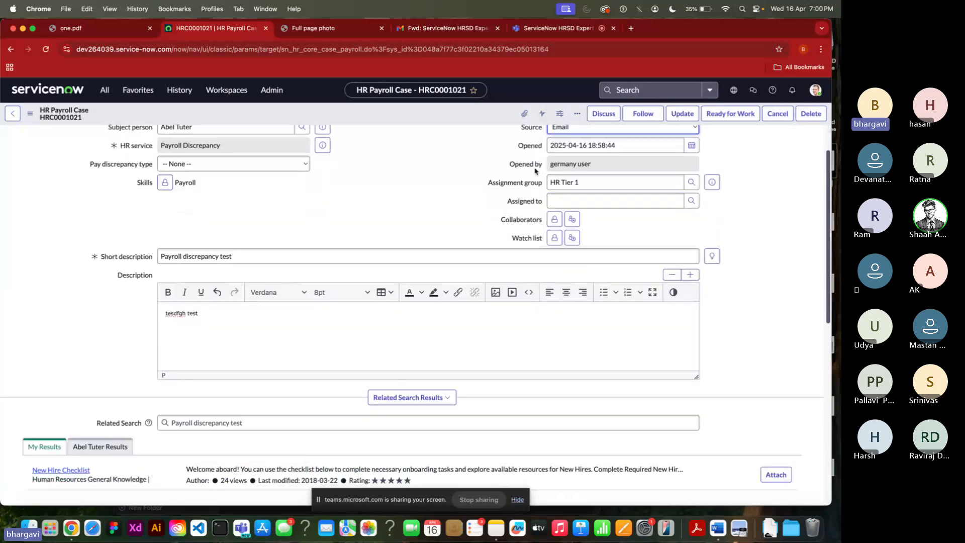
{"action": "scroll", "coordinate": [538, 221], "scroll_direction": "down", "scroll_amount": 1}
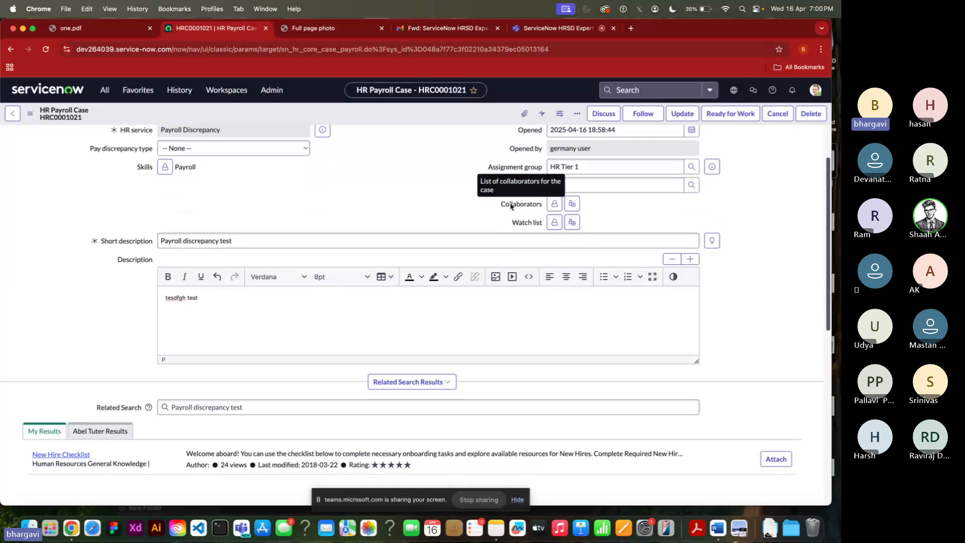
{"action": "scroll", "coordinate": [506, 204], "scroll_direction": "up", "scroll_amount": 3}
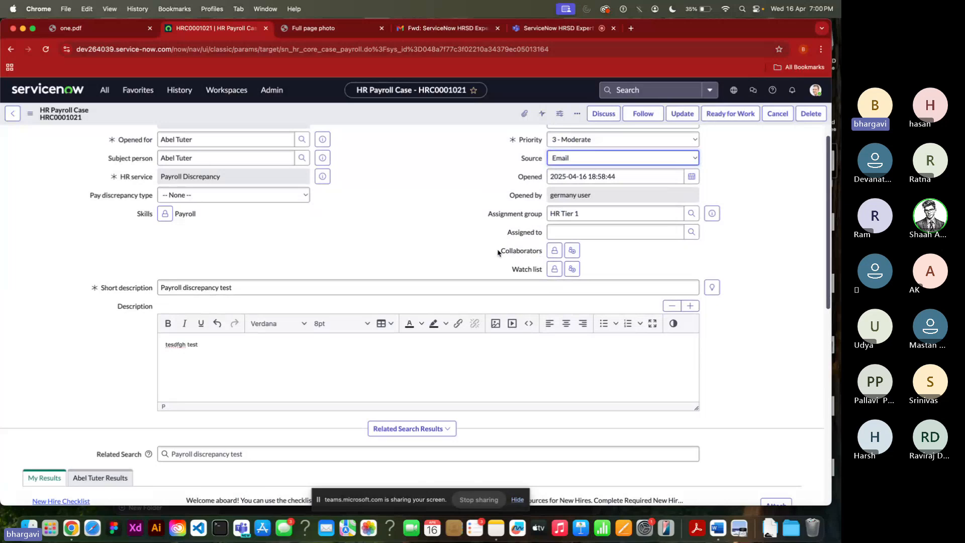
{"action": "left_click", "coordinate": [522, 253]}
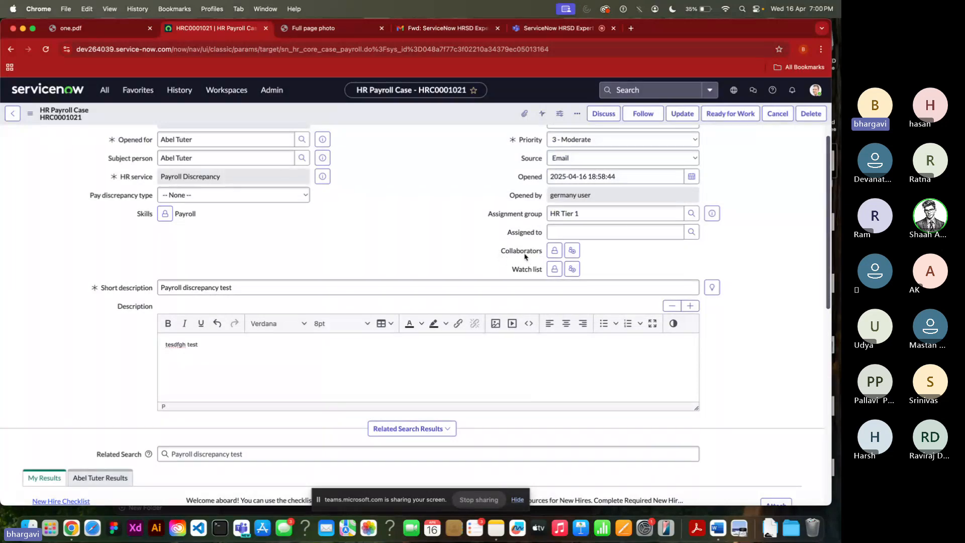
{"action": "left_click", "coordinate": [526, 258]}
{"action": "scroll", "coordinate": [262, 344], "scroll_direction": "down", "scroll_amount": 3}
{"action": "scroll", "coordinate": [324, 344], "scroll_direction": "up", "scroll_amount": 4}
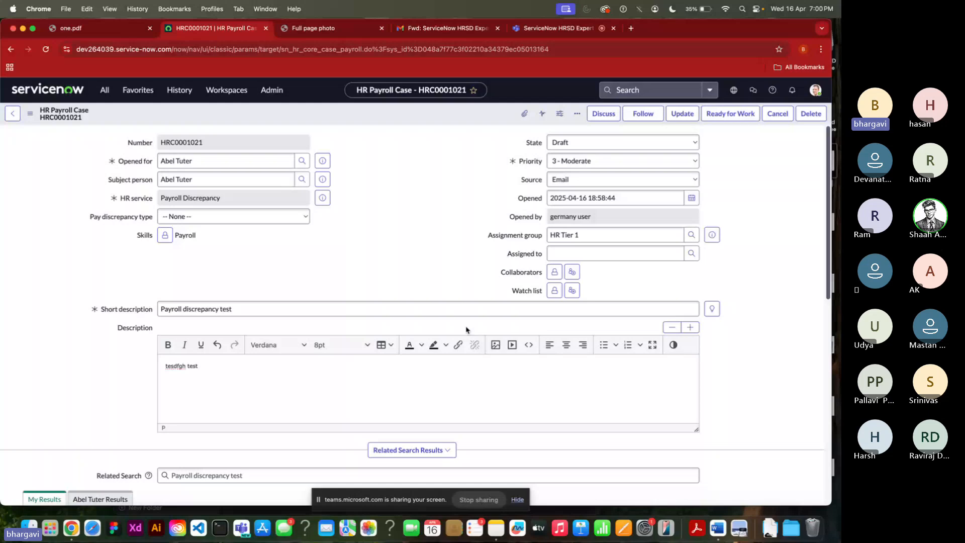
{"action": "left_click", "coordinate": [730, 113]}
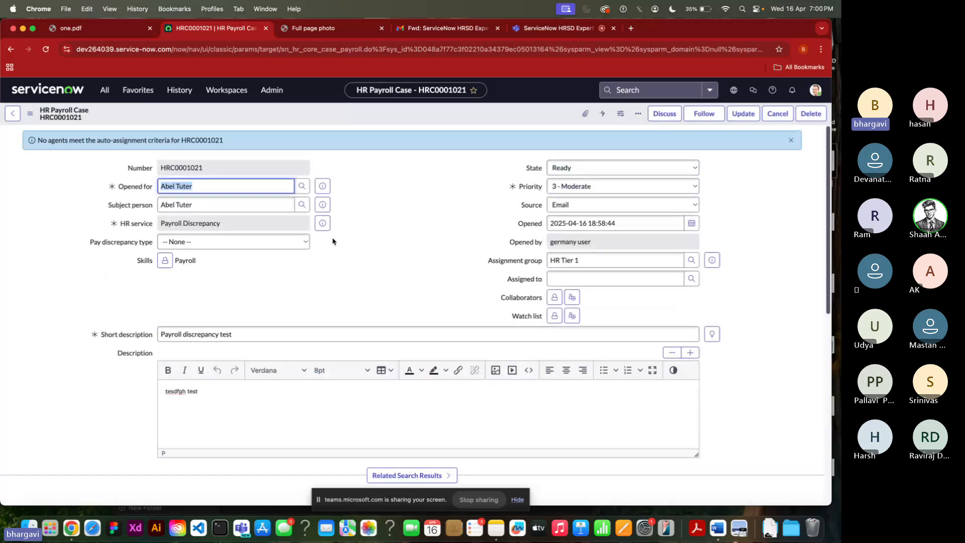
Step: Open the case's Comments and Work Notes section and switch the entry field to work notes and back to customer-visible comments
{"action": "scroll", "coordinate": [332, 242], "scroll_direction": "down", "scroll_amount": 3}
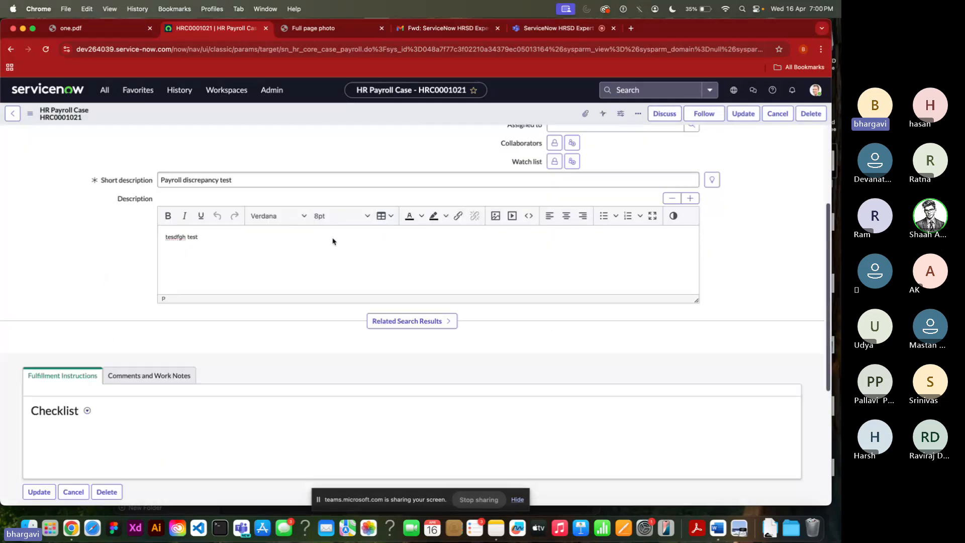
{"action": "scroll", "coordinate": [332, 242], "scroll_direction": "down", "scroll_amount": 2}
{"action": "left_click", "coordinate": [179, 297]}
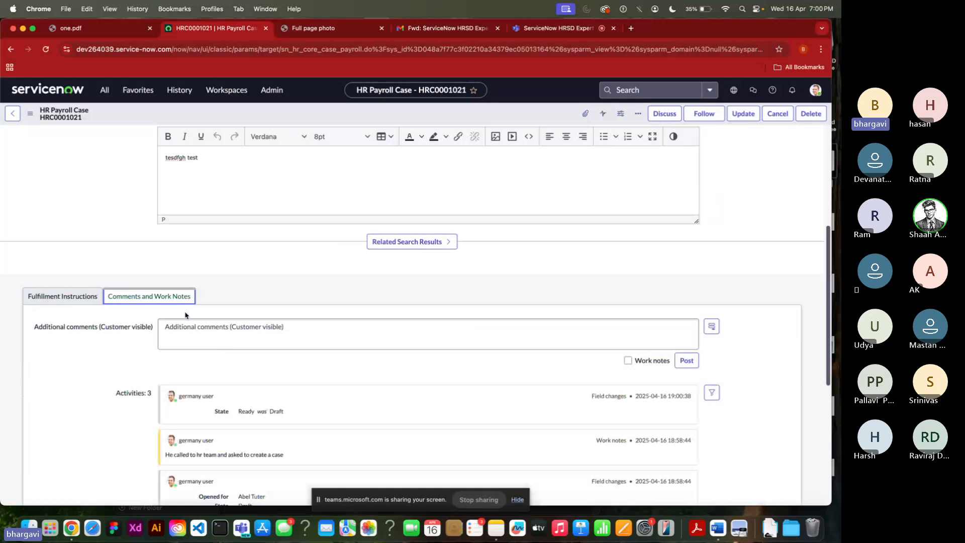
{"action": "scroll", "coordinate": [185, 315], "scroll_direction": "down", "scroll_amount": 2}
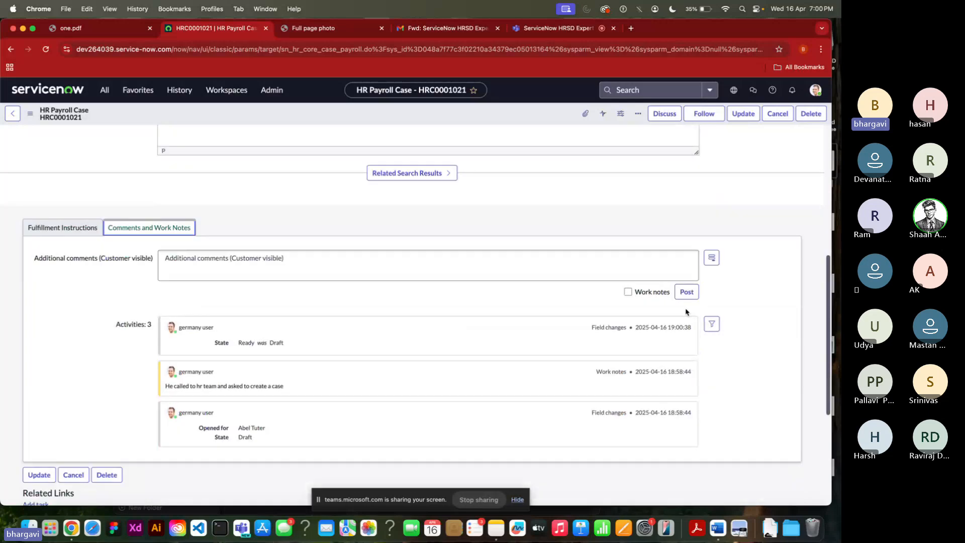
{"action": "left_click", "coordinate": [627, 292]}
{"action": "left_click", "coordinate": [587, 265]}
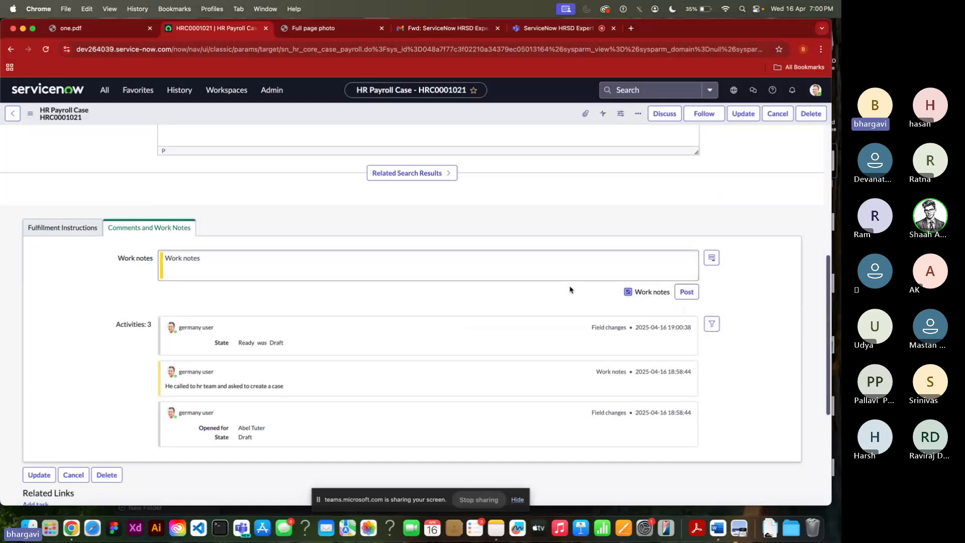
{"action": "left_click", "coordinate": [628, 292]}
Step: Post the customer-visible additional comment "Please provide details" on the case
{"action": "left_click", "coordinate": [199, 261]}
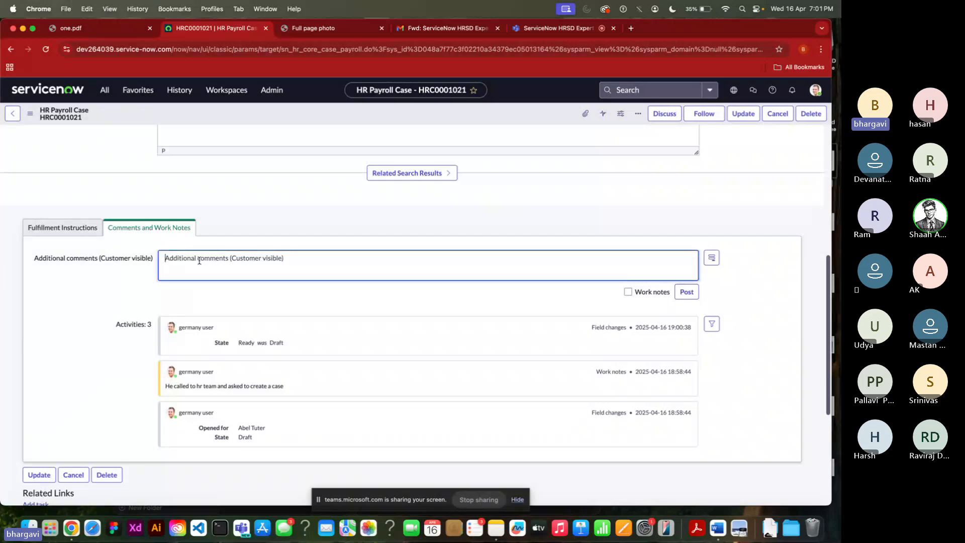
{"action": "type", "text": "Please"}
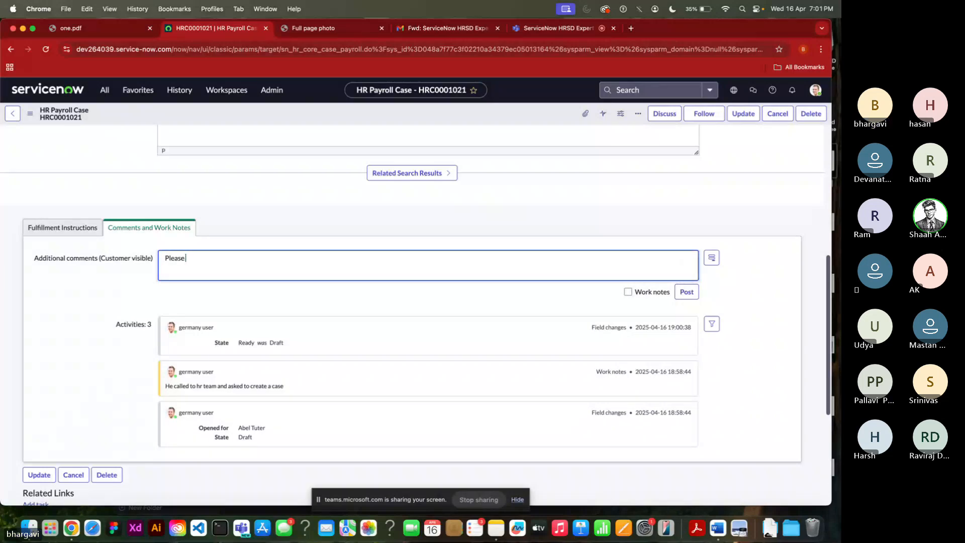
{"action": "type", "text": " provi"}
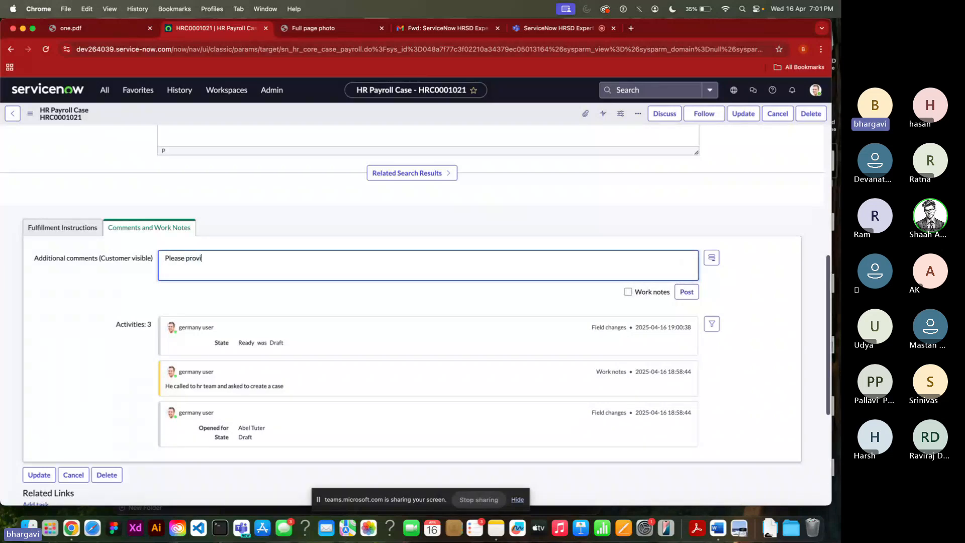
{"action": "type", "text": "de details"}
{"action": "left_click", "coordinate": [687, 291]}
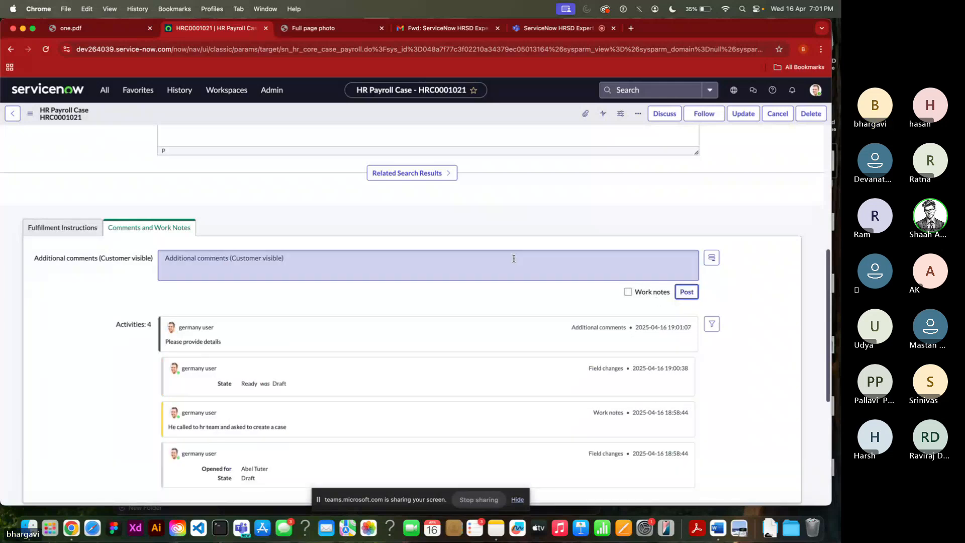
Step: Set the case's state to Work in Progress and reopen the list of available states
{"action": "scroll", "coordinate": [513, 258], "scroll_direction": "up", "scroll_amount": 2}
{"action": "scroll", "coordinate": [514, 261], "scroll_direction": "up", "scroll_amount": 8}
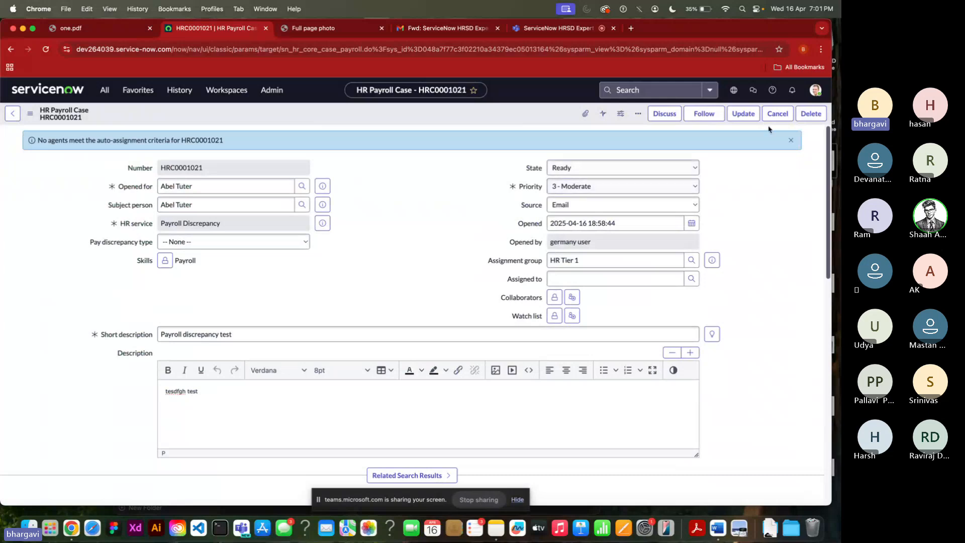
{"action": "left_click", "coordinate": [608, 167]}
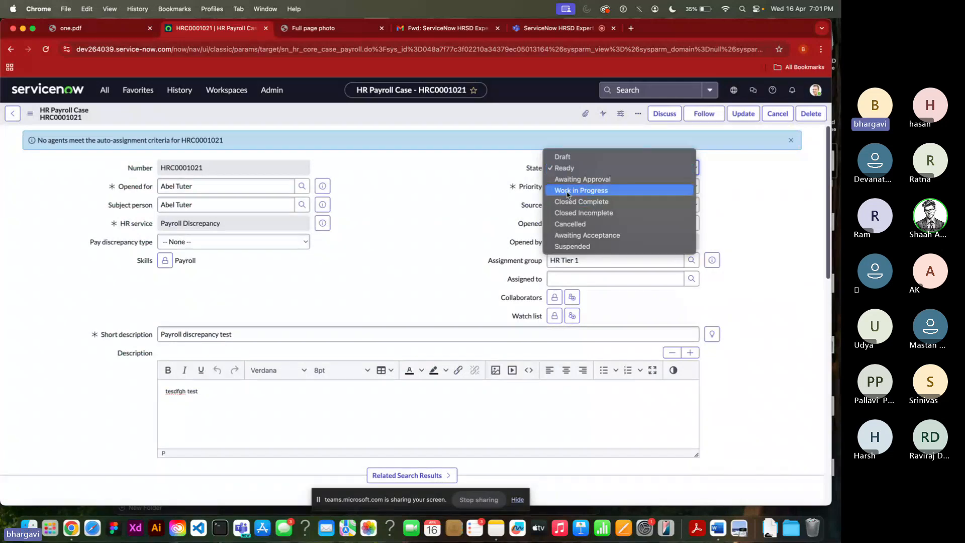
{"action": "left_click", "coordinate": [568, 195]}
{"action": "left_click", "coordinate": [573, 170]}
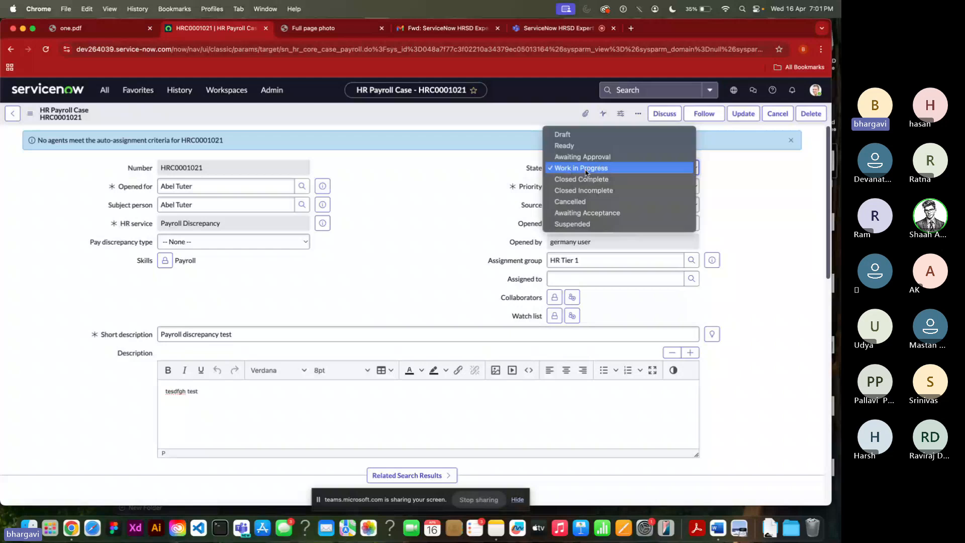
Step: Set the payroll case's state to Closed Complete and save the record
{"action": "left_click", "coordinate": [586, 171]}
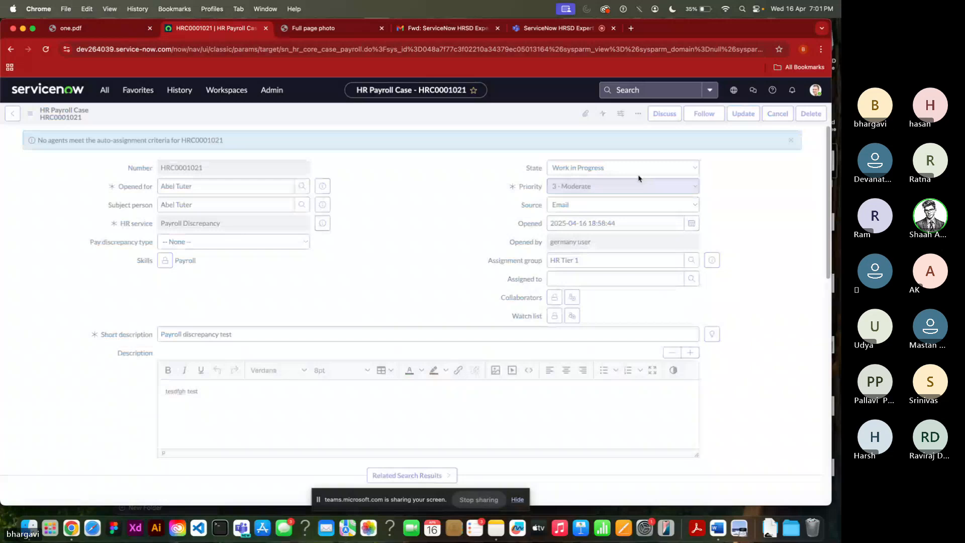
{"action": "left_click", "coordinate": [586, 142]}
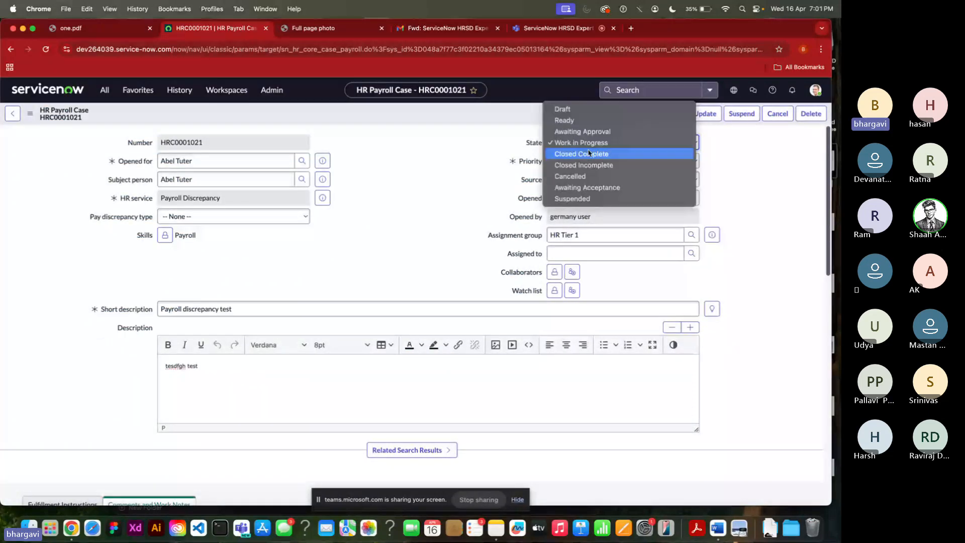
{"action": "left_click", "coordinate": [564, 154]}
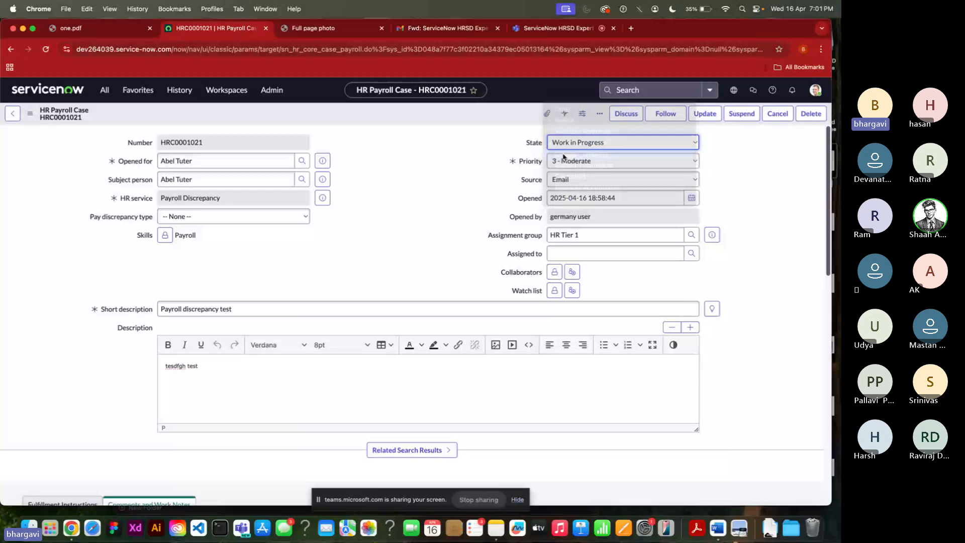
{"action": "right_click", "coordinate": [431, 119]}
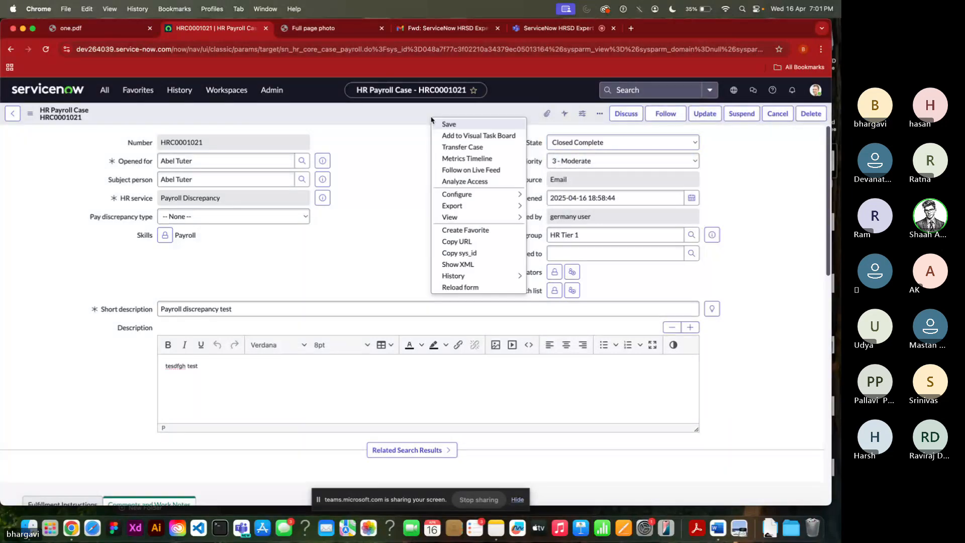
{"action": "left_click", "coordinate": [443, 125]}
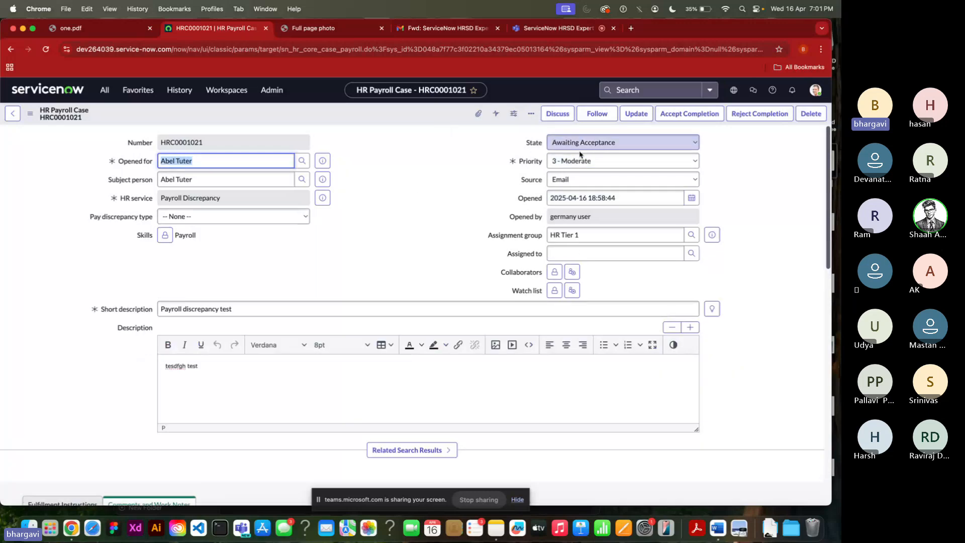
Step: Impersonate the employee for whom the payroll case was opened, picking that user from the recent impersonations
{"action": "left_click", "coordinate": [817, 92]}
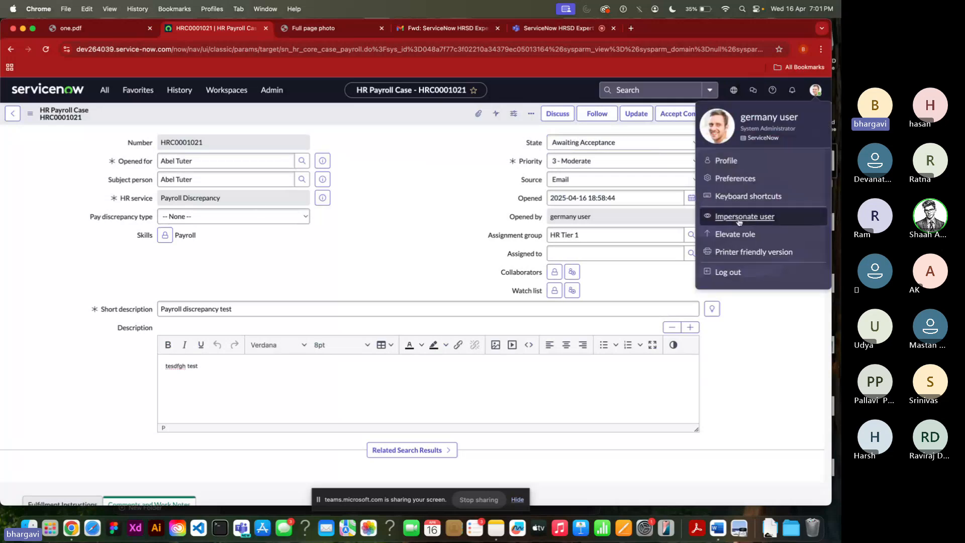
{"action": "left_click", "coordinate": [739, 222]}
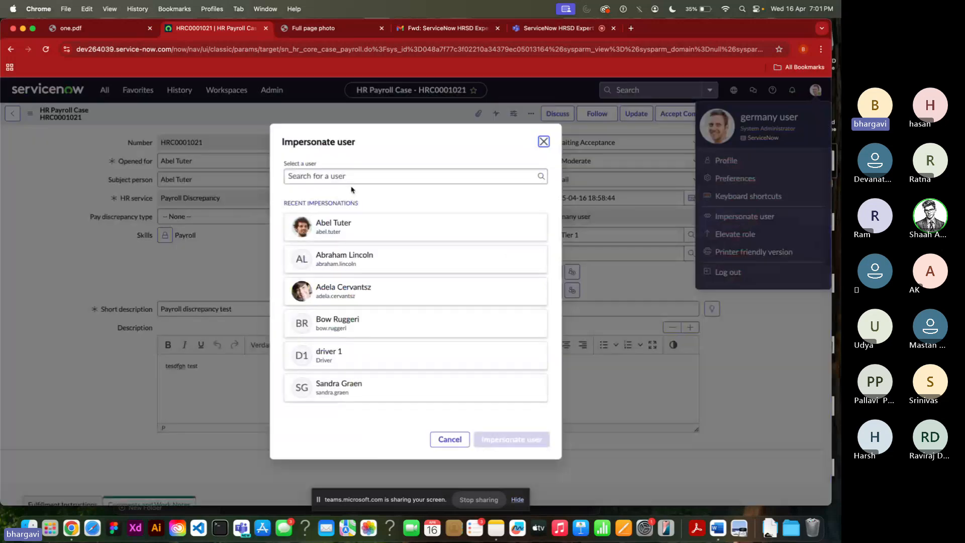
{"action": "left_click", "coordinate": [319, 228]}
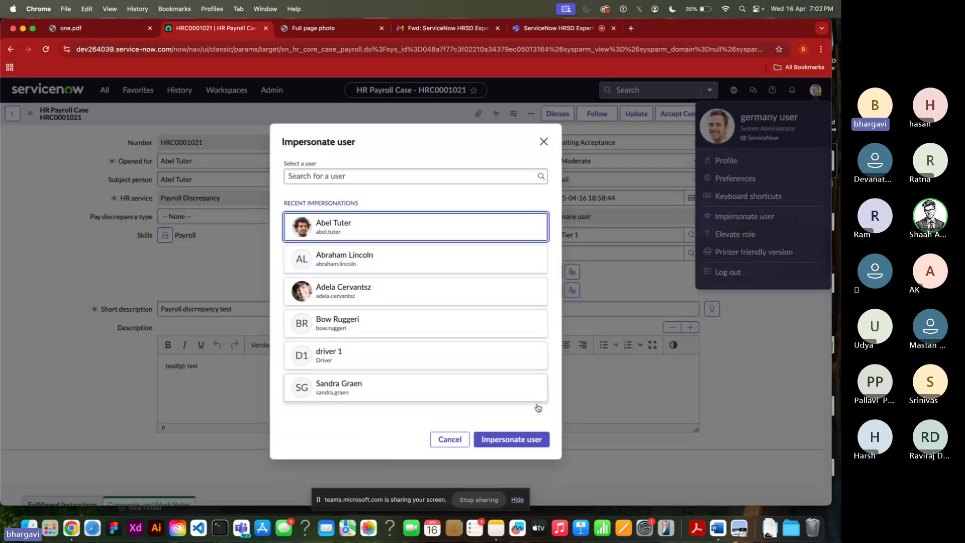
{"action": "left_click", "coordinate": [504, 437]}
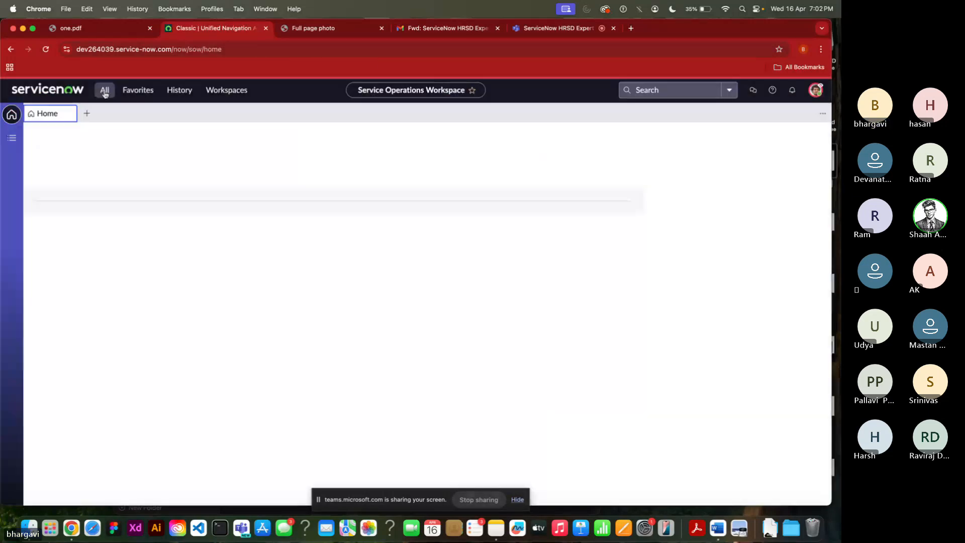
Step: Go to Employee Center and open the Accept Resolution task for the Payroll Discrepancy case in My Tasks
{"action": "left_click", "coordinate": [105, 91]}
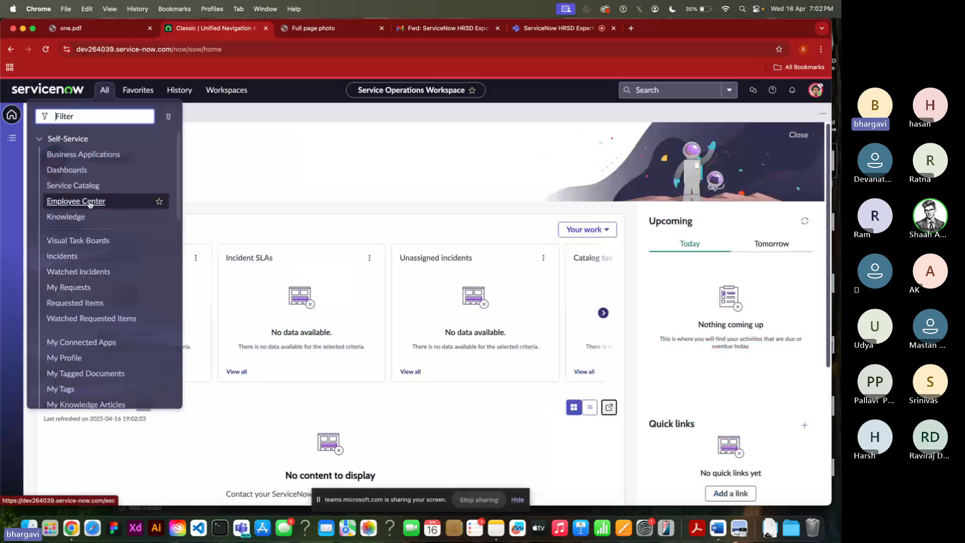
{"action": "left_click", "coordinate": [87, 203]}
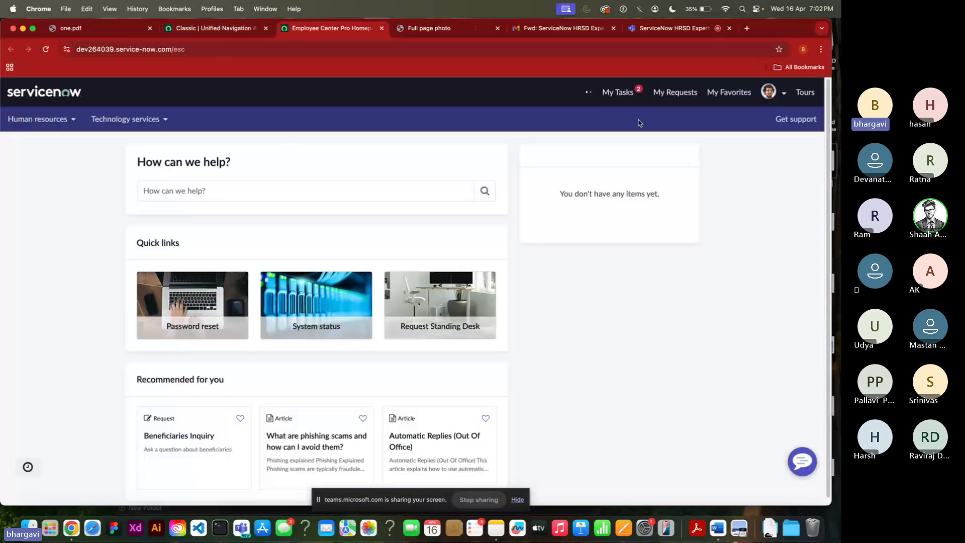
{"action": "left_click", "coordinate": [615, 93]}
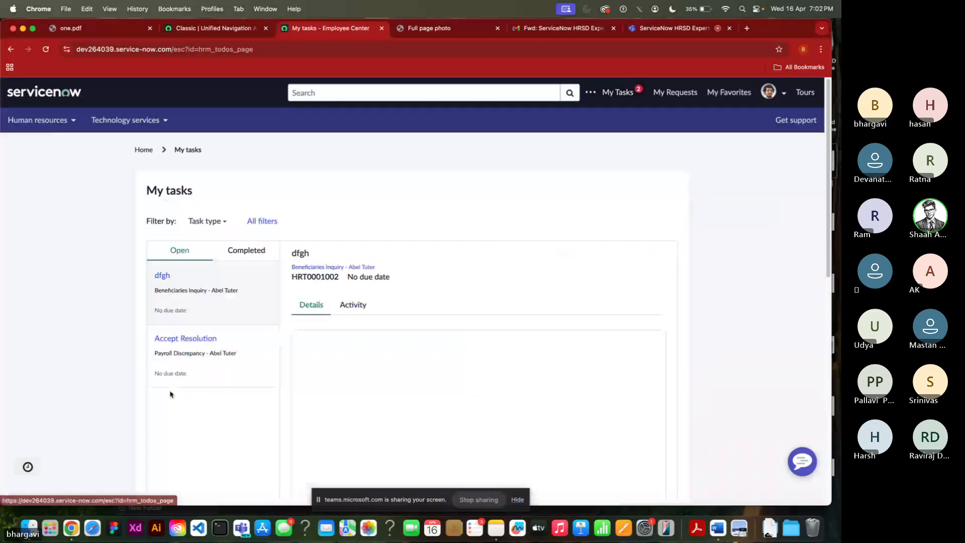
{"action": "left_click", "coordinate": [211, 359]}
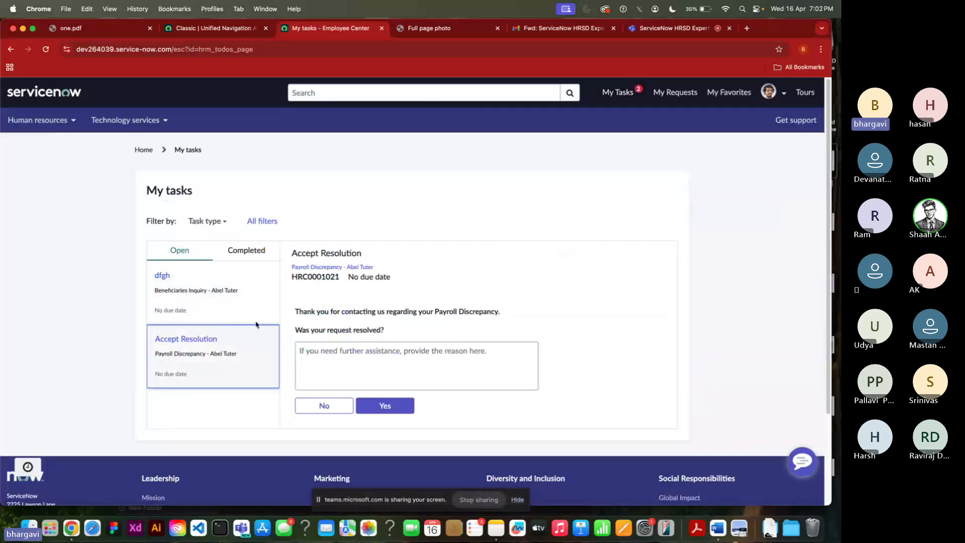
Step: Enter "accepting this" as the reason and answer Yes to whether the payroll discrepancy request was resolved
{"action": "scroll", "coordinate": [383, 249], "scroll_direction": "down", "scroll_amount": 2}
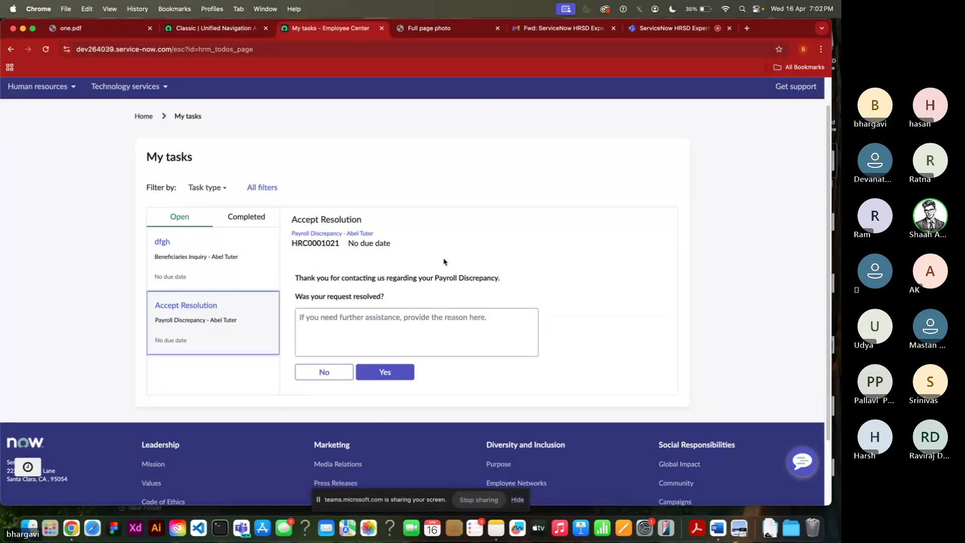
{"action": "scroll", "coordinate": [446, 262], "scroll_direction": "down", "scroll_amount": 1}
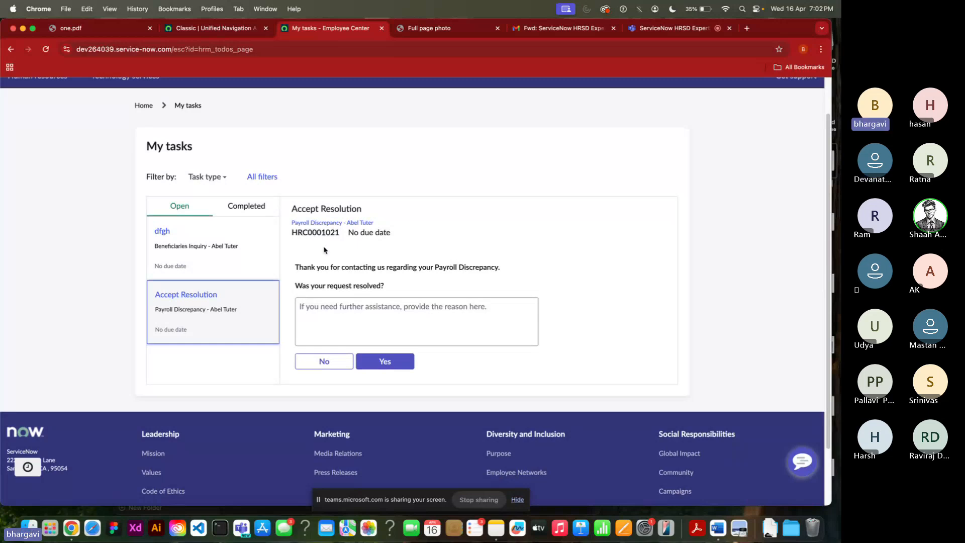
{"action": "left_click", "coordinate": [333, 317]}
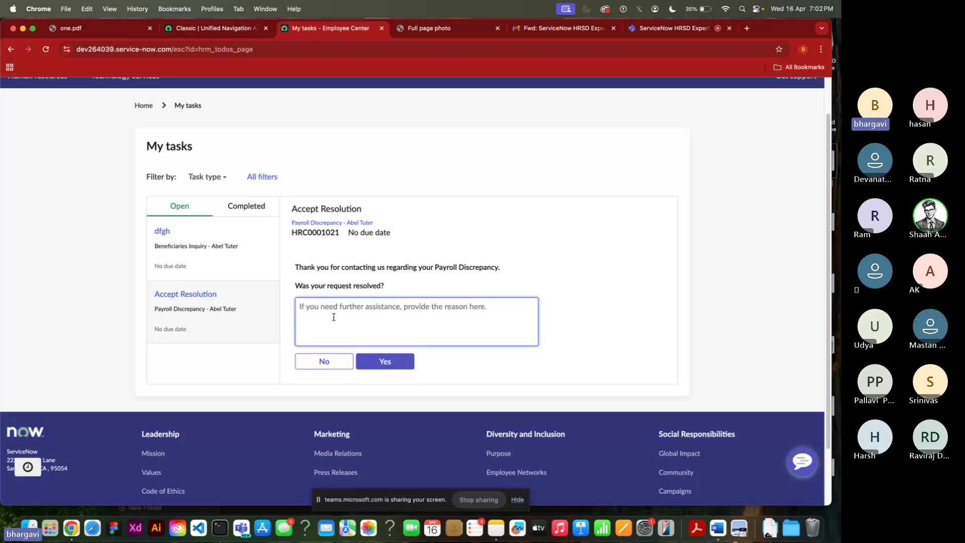
{"action": "type", "text": "tes"}
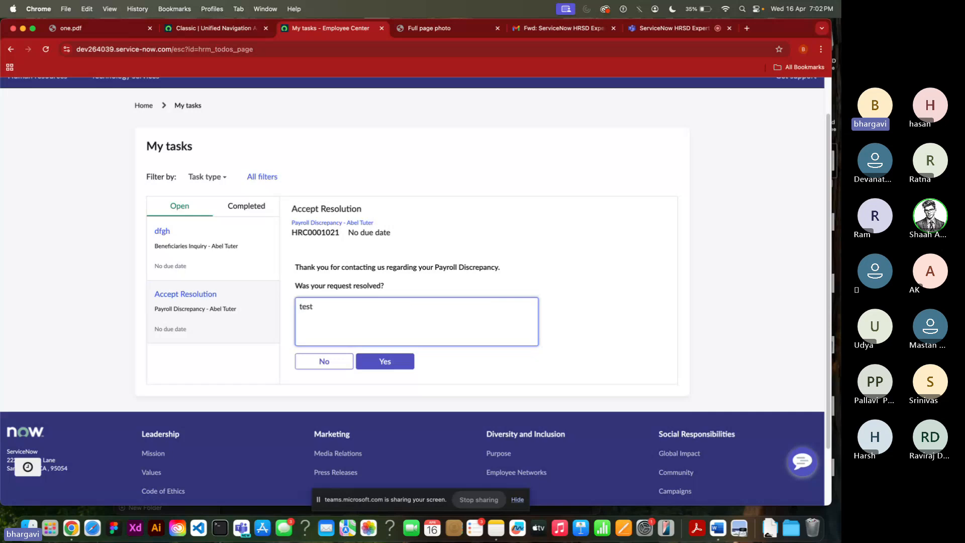
{"action": "type", "text": "t"}
{"action": "key", "text": "BackSpace"}
{"action": "key", "text": "BackSpace"}
{"action": "key", "text": "BackSpace"}
{"action": "key", "text": "BackSpace"}
{"action": "type", "text": "accepting this"}
{"action": "scroll", "coordinate": [415, 313], "scroll_direction": "down", "scroll_amount": 1}
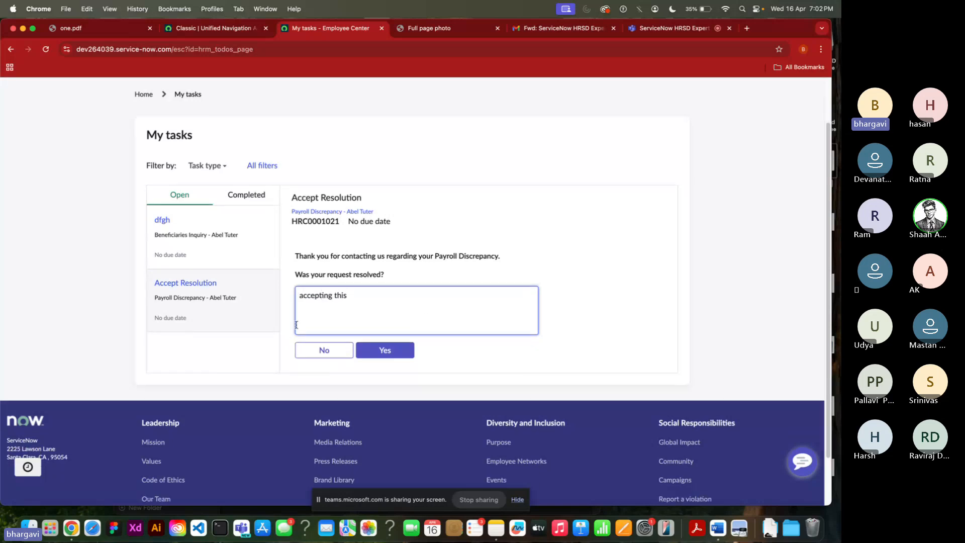
{"action": "left_click", "coordinate": [391, 353]}
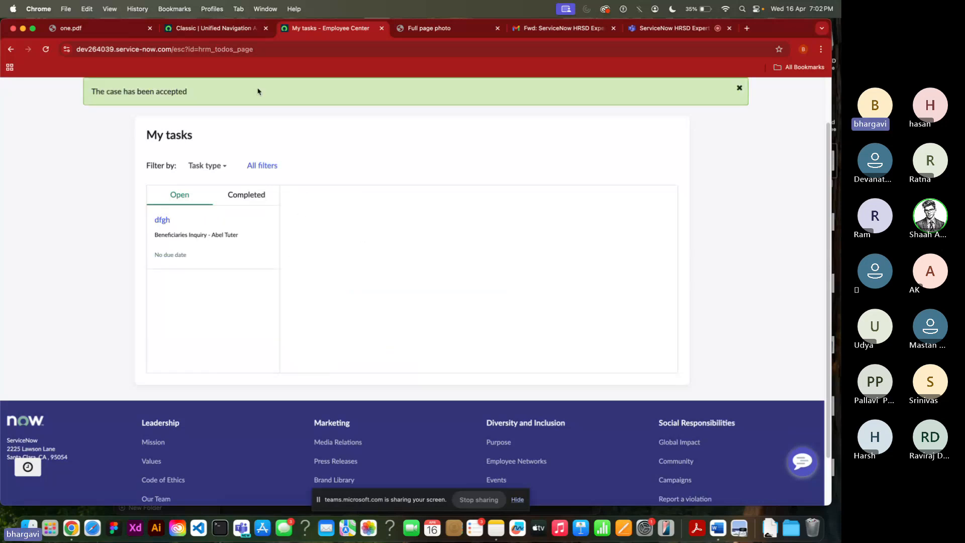
Step: Return to the Service Operations Workspace page and end the impersonation of the employee
{"action": "left_click", "coordinate": [219, 32]}
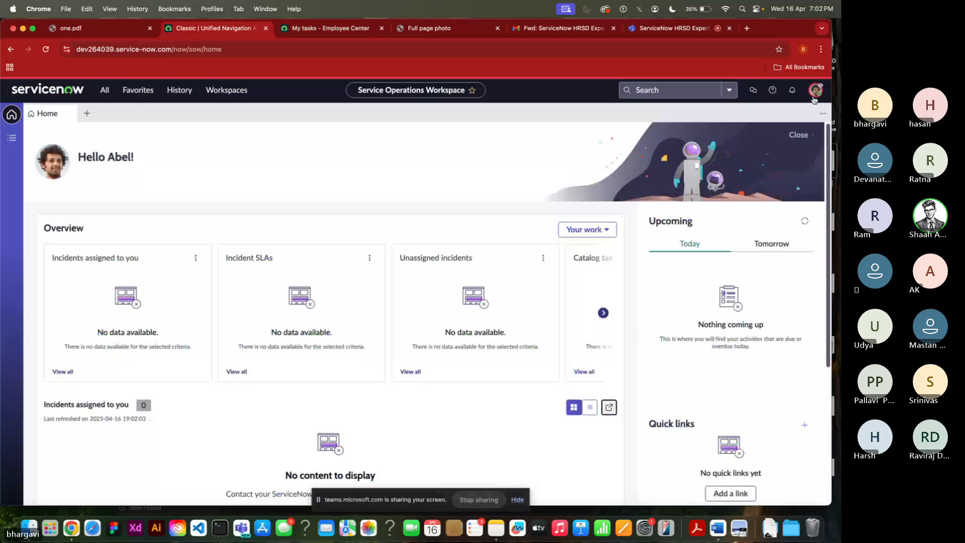
{"action": "left_click", "coordinate": [815, 90]}
{"action": "left_click", "coordinate": [744, 217]}
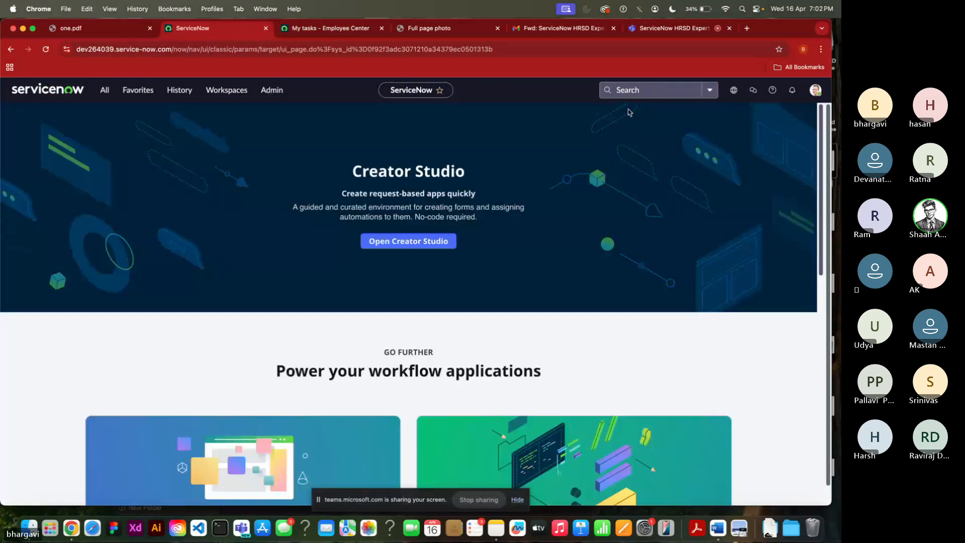
Step: Find the list of all HR cases via "hr cases", sort it by number in descending order and open the "Payroll discrepancy test" case
{"action": "left_click", "coordinate": [226, 31]}
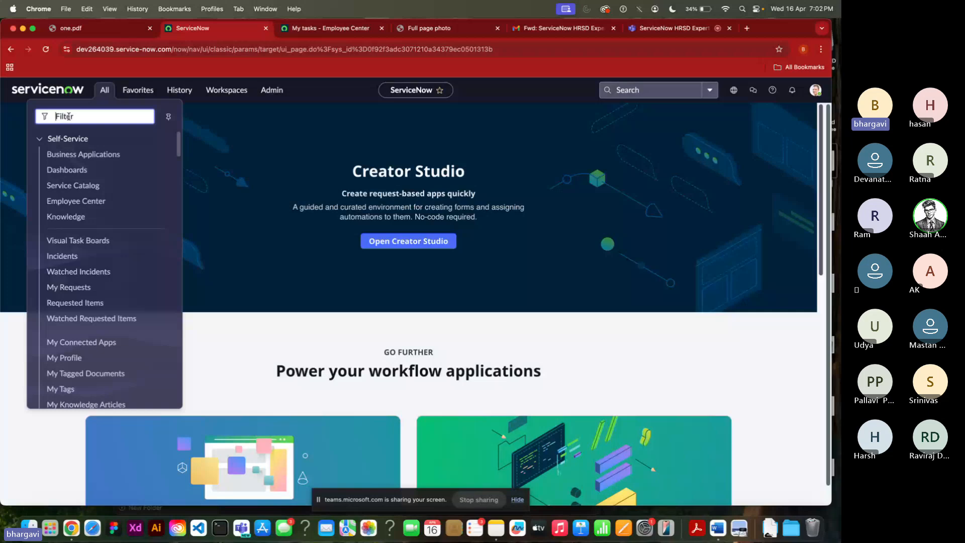
{"action": "type", "text": "hr cases"}
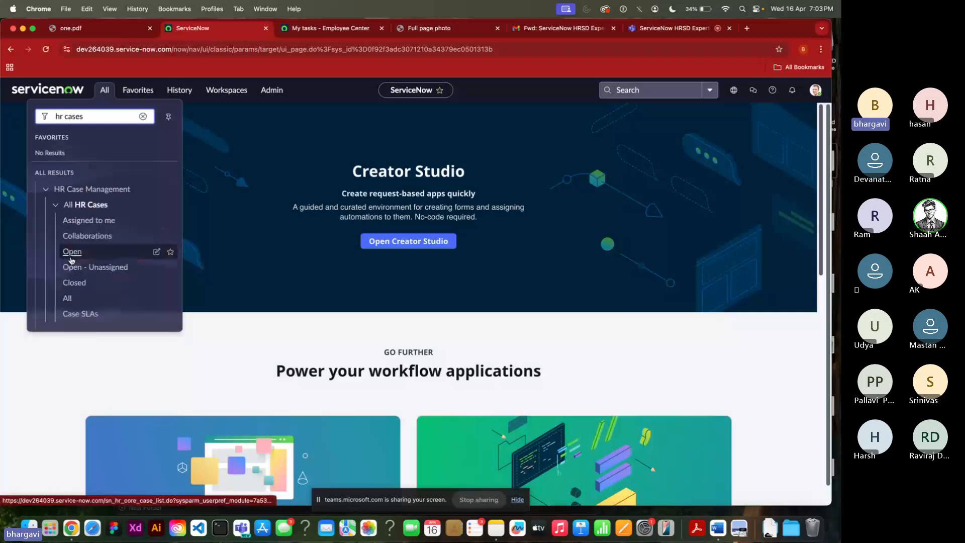
{"action": "left_click", "coordinate": [71, 257]}
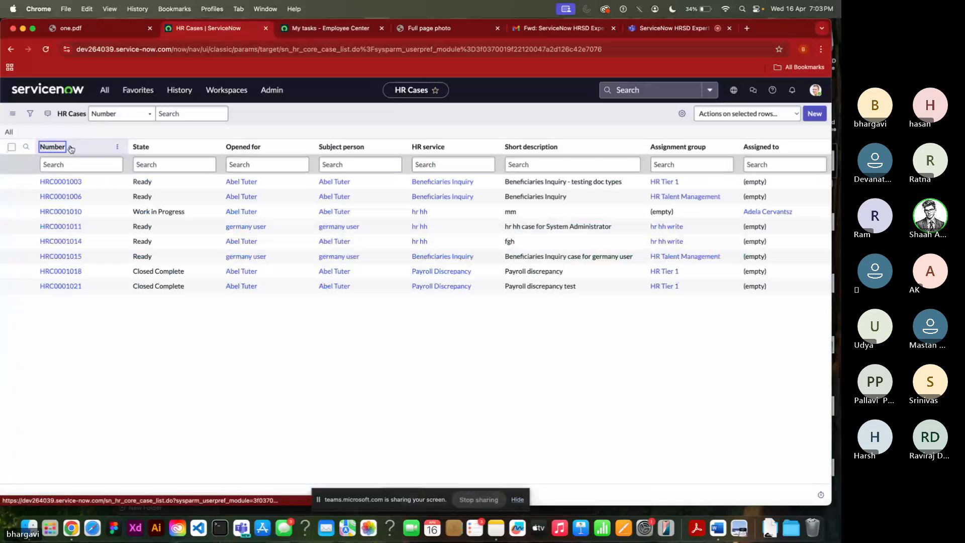
{"action": "left_click", "coordinate": [71, 148]}
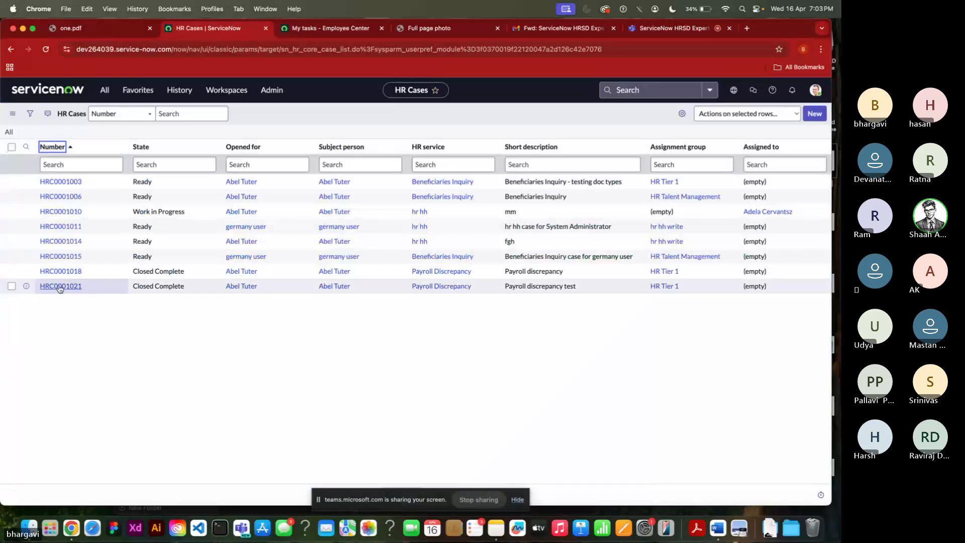
{"action": "left_click", "coordinate": [71, 147]}
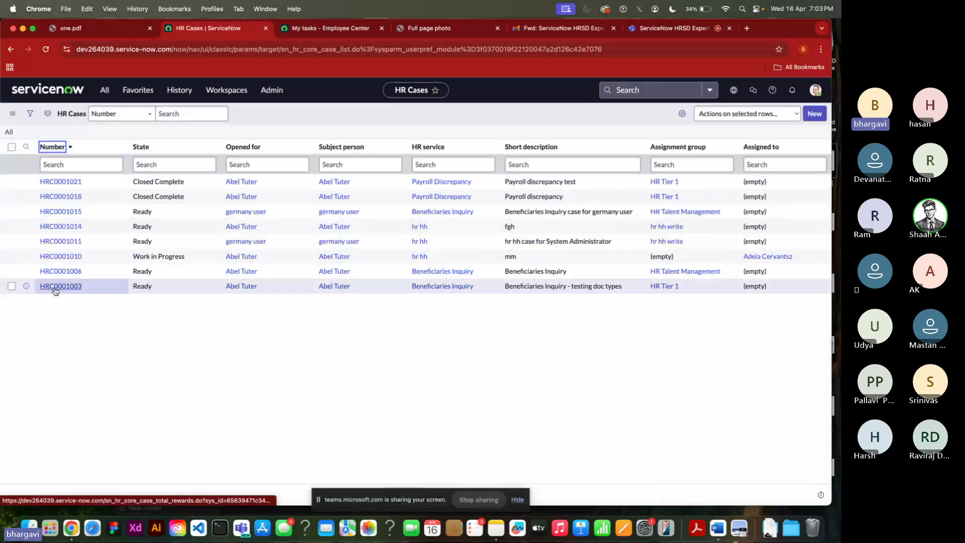
{"action": "left_click", "coordinate": [64, 182]}
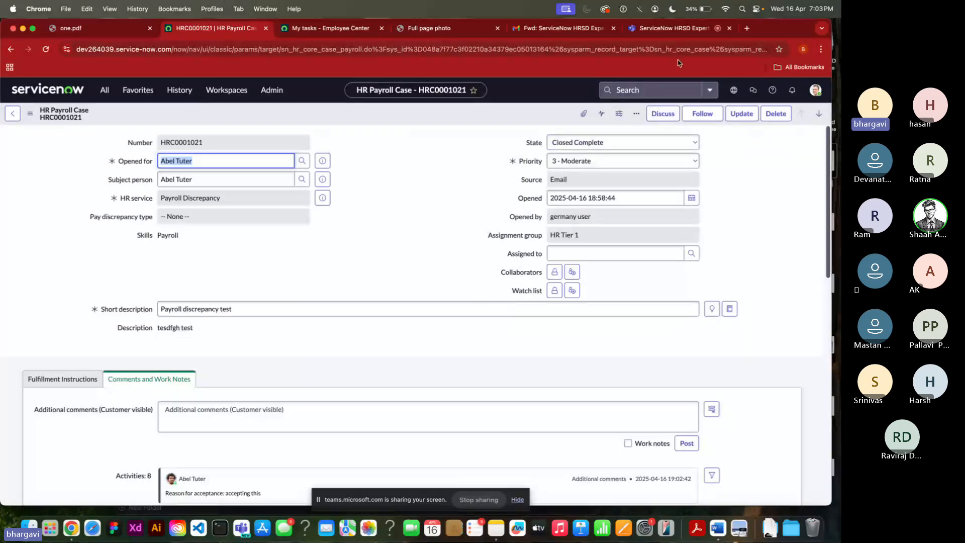
Step: Change the state field of the closed payroll case to Work in Progress without saving, and look over the form
{"action": "left_click", "coordinate": [567, 145]}
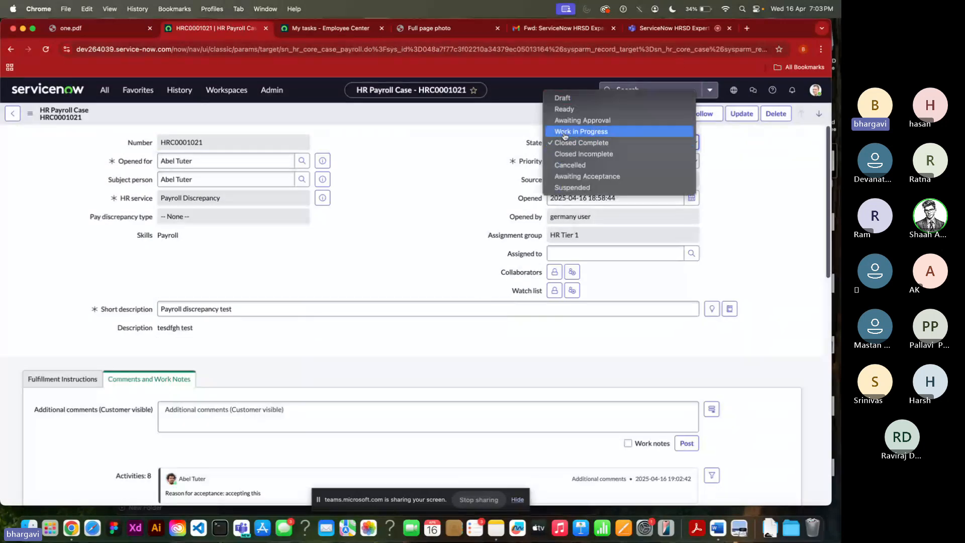
{"action": "left_click", "coordinate": [566, 129]}
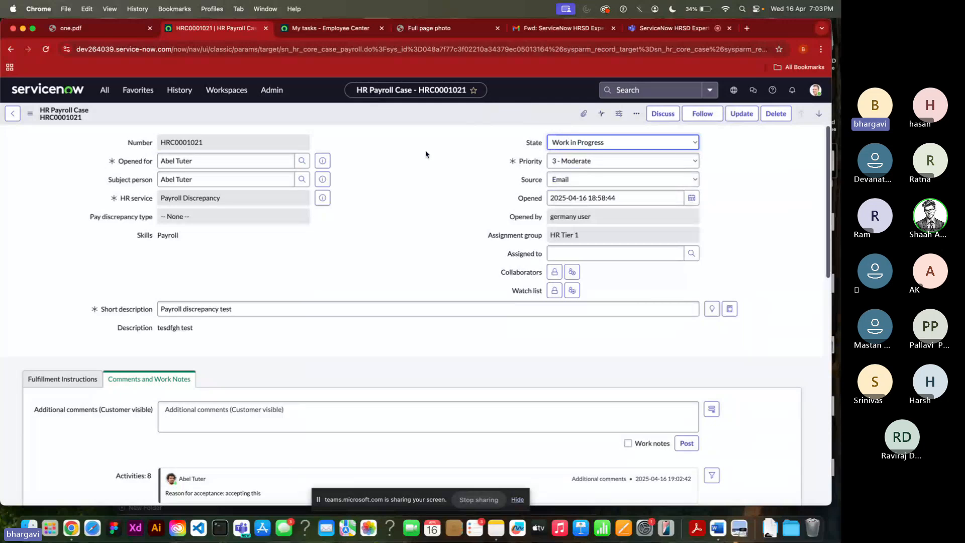
{"action": "scroll", "coordinate": [370, 227], "scroll_direction": "down", "scroll_amount": 1}
{"action": "scroll", "coordinate": [369, 227], "scroll_direction": "up", "scroll_amount": 1}
Step: Open the Payroll Discrepancy HR service record from the case and examine its fields and checklist
{"action": "left_click", "coordinate": [322, 199]}
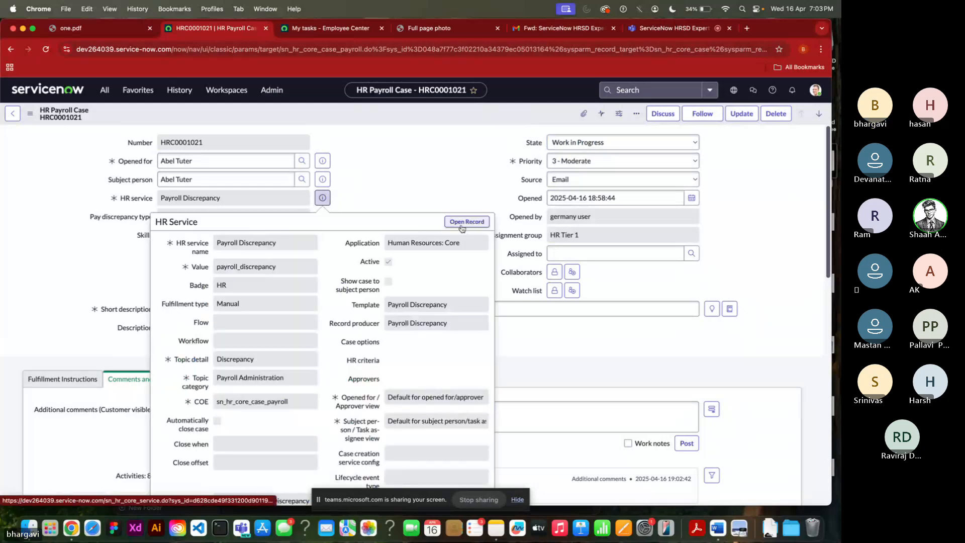
{"action": "left_click", "coordinate": [384, 28]}
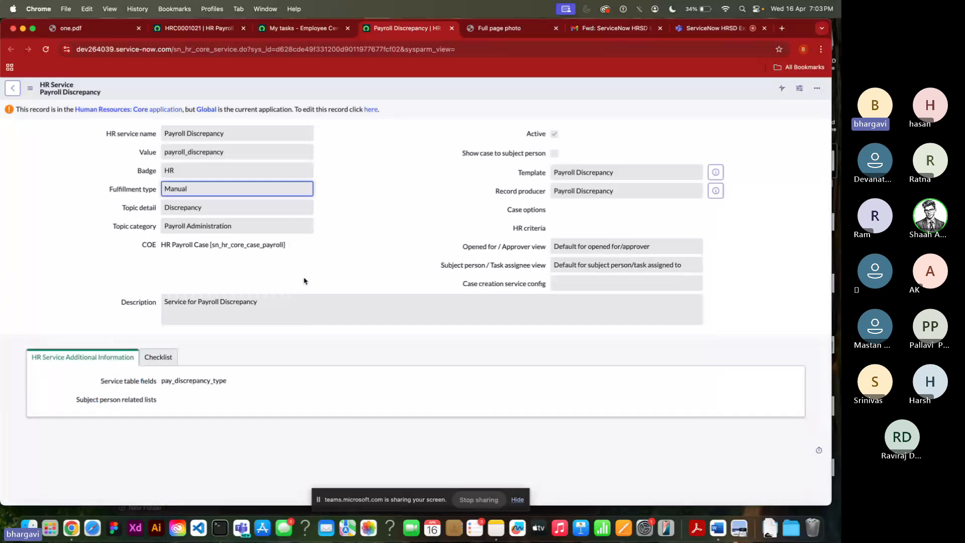
{"action": "left_click", "coordinate": [152, 357]}
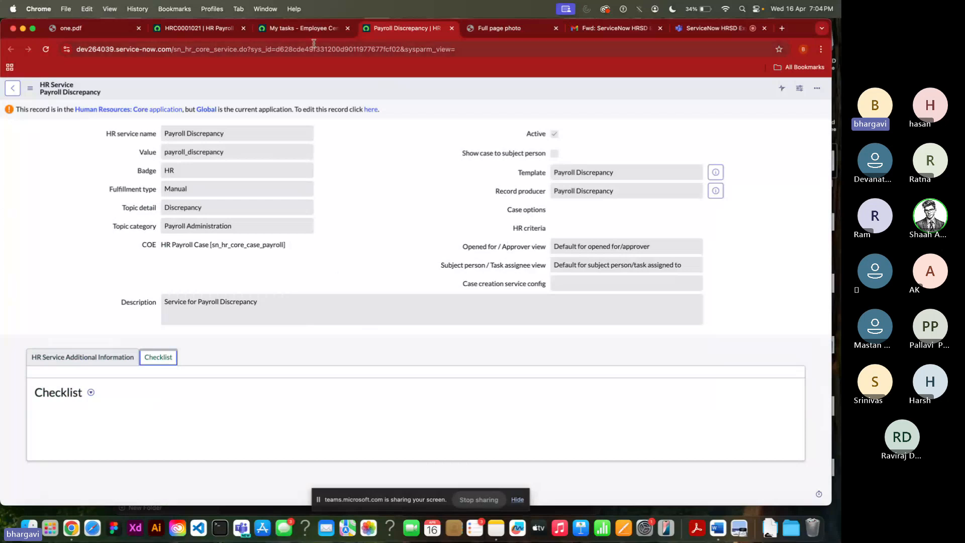
Step: Close the Employee Center tasks page and the HR service record, and switch to the course curriculum PDF
{"action": "left_click", "coordinate": [277, 29]}
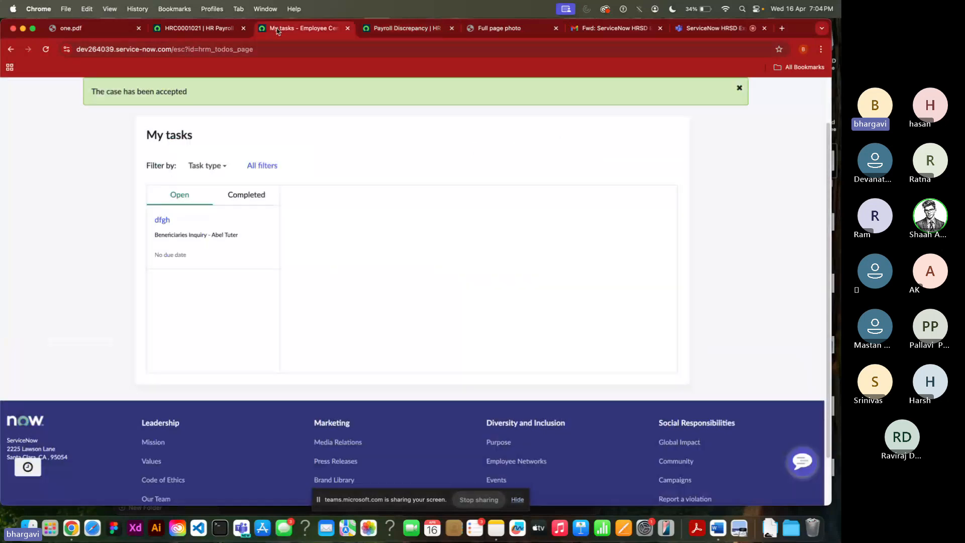
{"action": "left_click", "coordinate": [348, 29]}
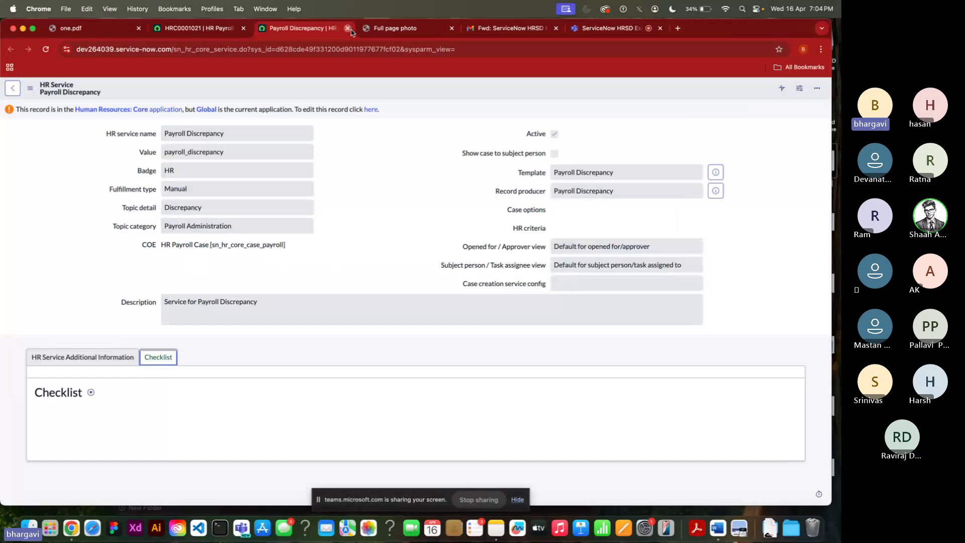
{"action": "left_click", "coordinate": [347, 28]}
{"action": "left_click", "coordinate": [338, 31]}
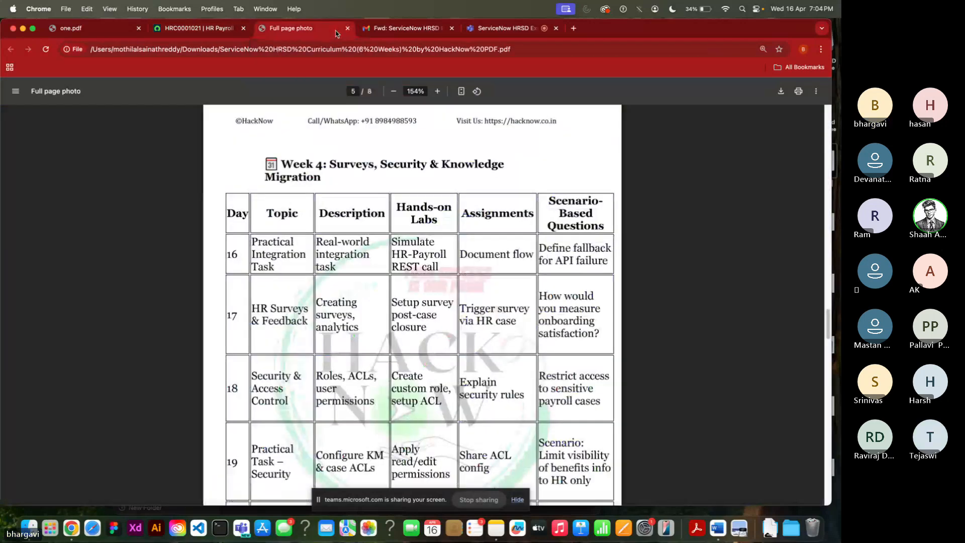
Step: Close the course curriculum PDF and the Gmail meeting invitation, and return to the HR payroll case in ServiceNow
{"action": "left_click", "coordinate": [347, 29]}
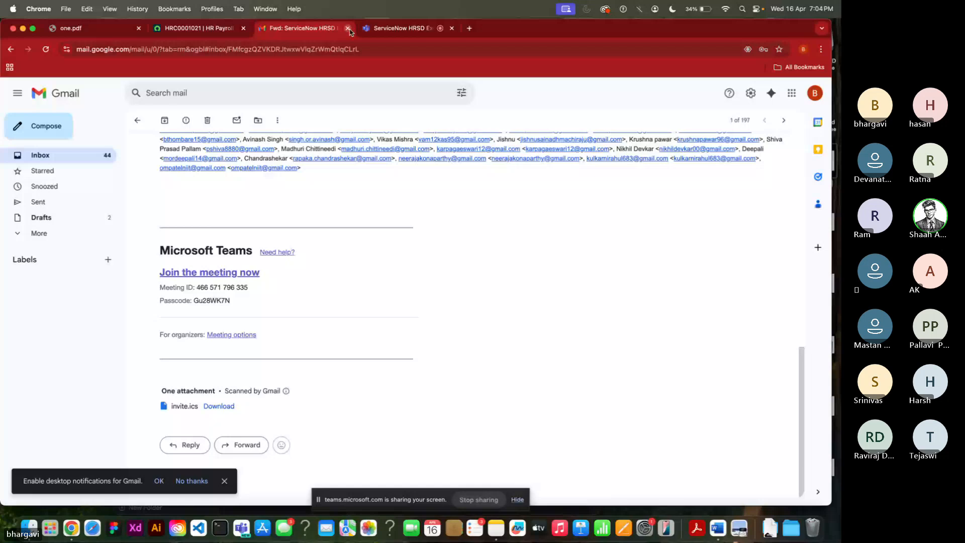
{"action": "left_click", "coordinate": [348, 29]}
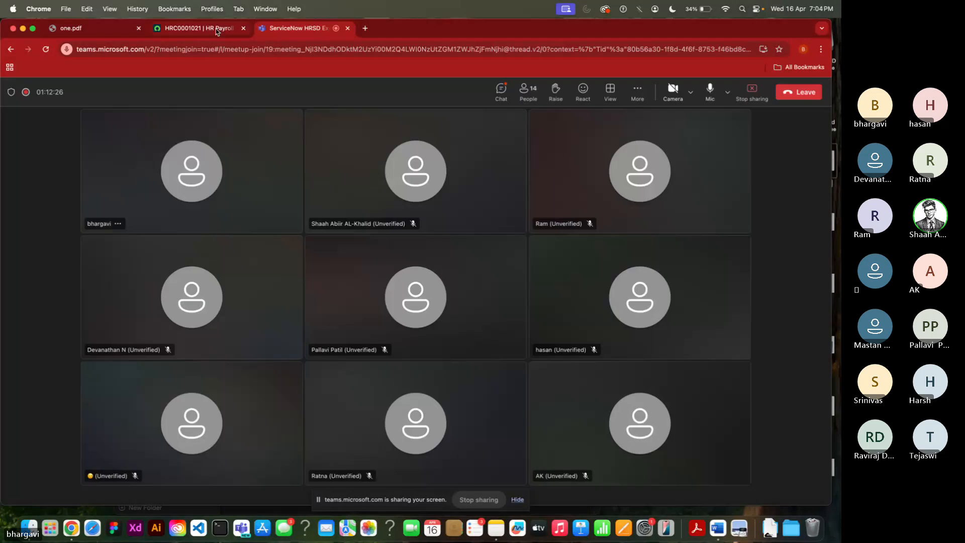
{"action": "left_click", "coordinate": [217, 29]}
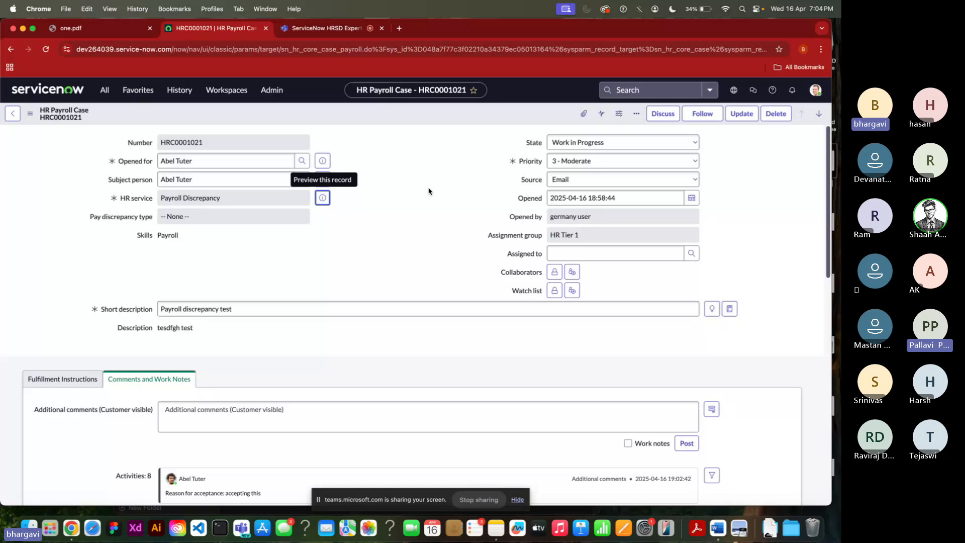
Step: Look over the payroll case's fields and activity history, and switch to the Microsoft Teams meeting
{"action": "scroll", "coordinate": [386, 255], "scroll_direction": "down", "scroll_amount": 3}
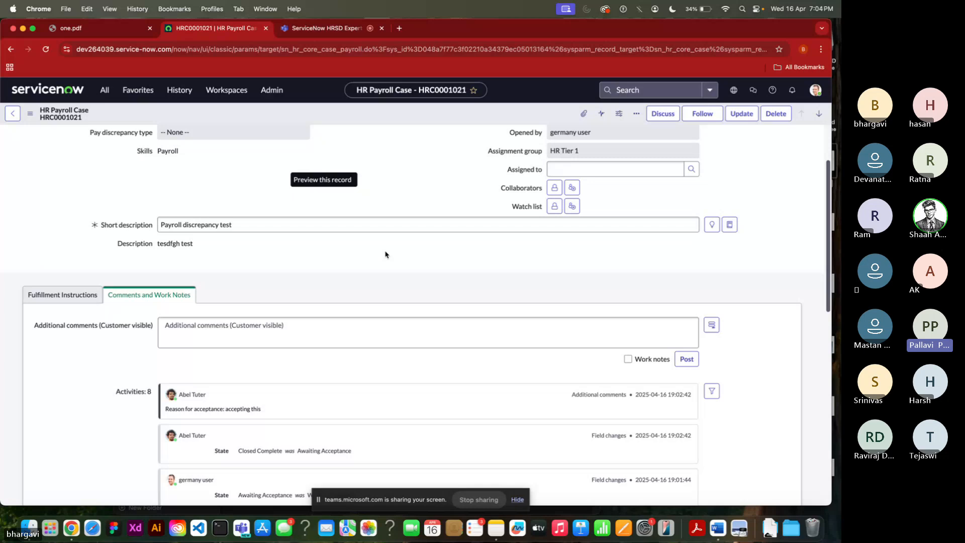
{"action": "scroll", "coordinate": [386, 255], "scroll_direction": "up", "scroll_amount": 3}
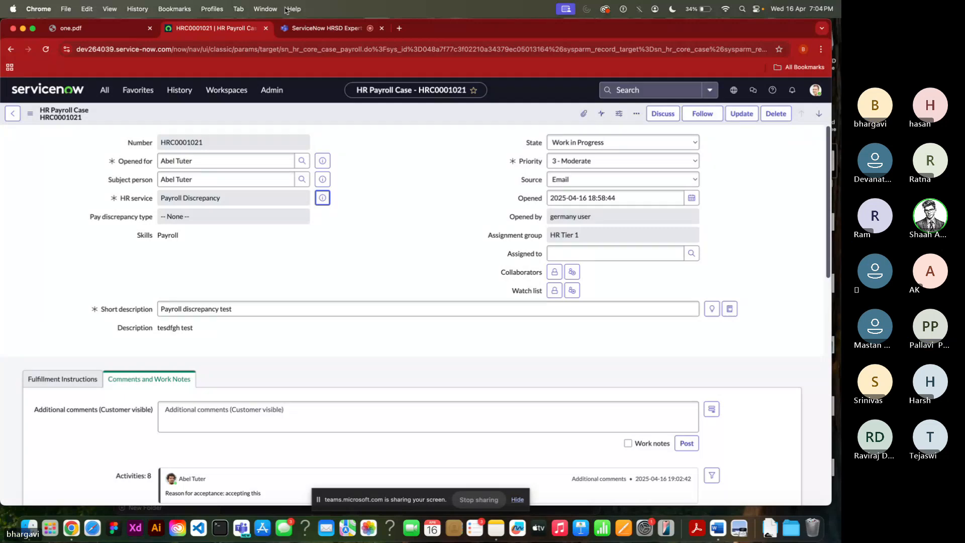
{"action": "left_click", "coordinate": [412, 430]}
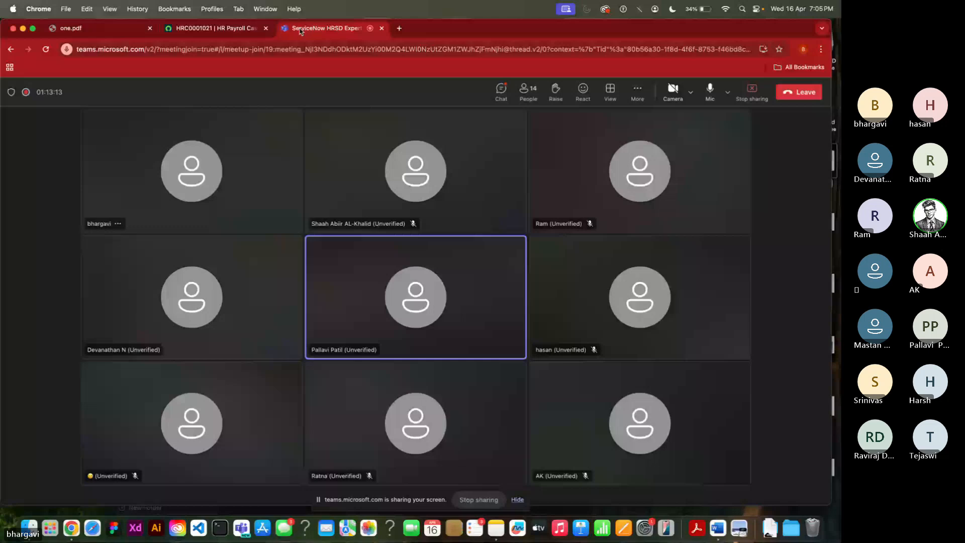
{"action": "left_click", "coordinate": [301, 29]}
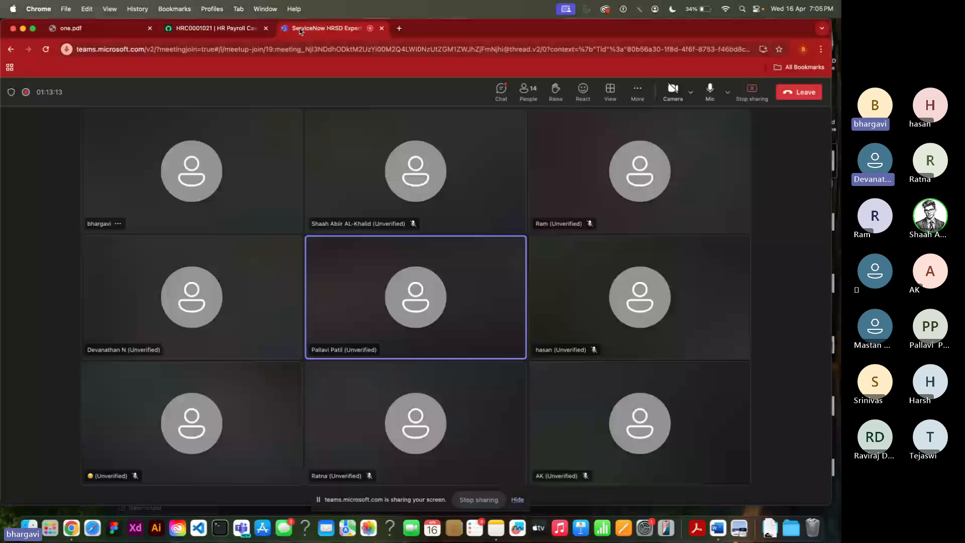